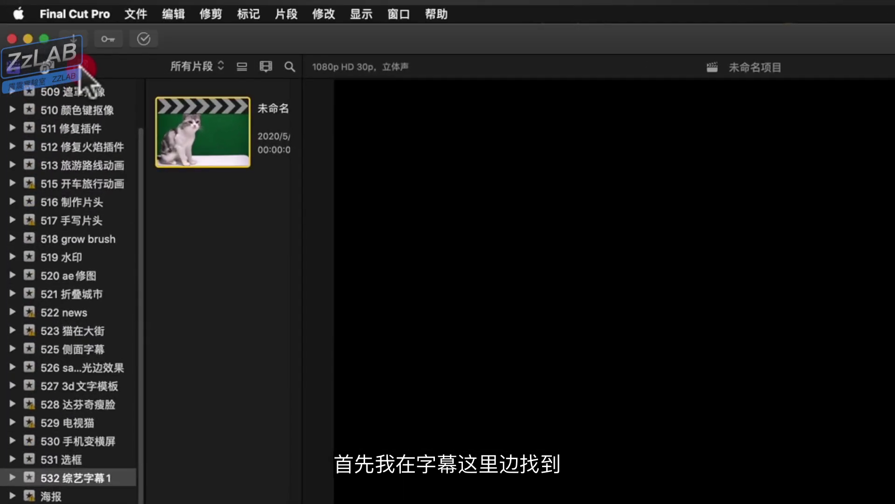
# - Drag the 富有活力 title from 构件出现/构件消失 into the timeline above the cat clip
pyautogui.click(82, 65)
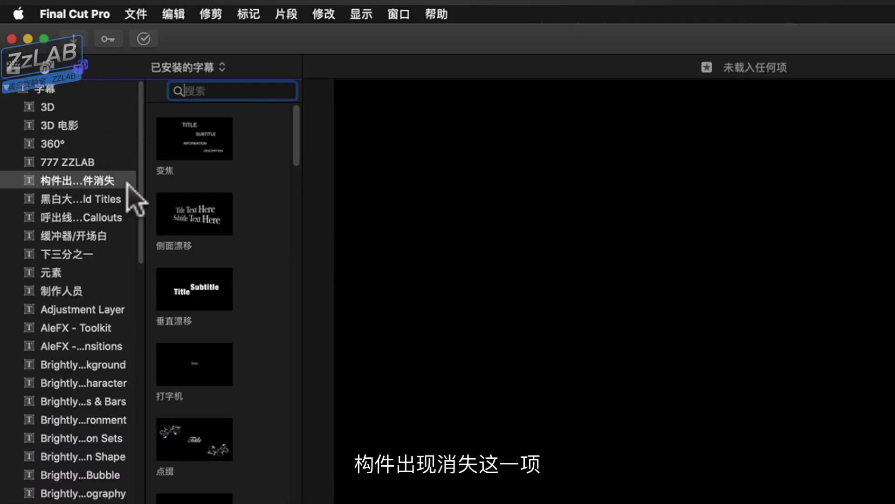
pyautogui.moveTo(141, 184); pyautogui.dragTo(162, 186)
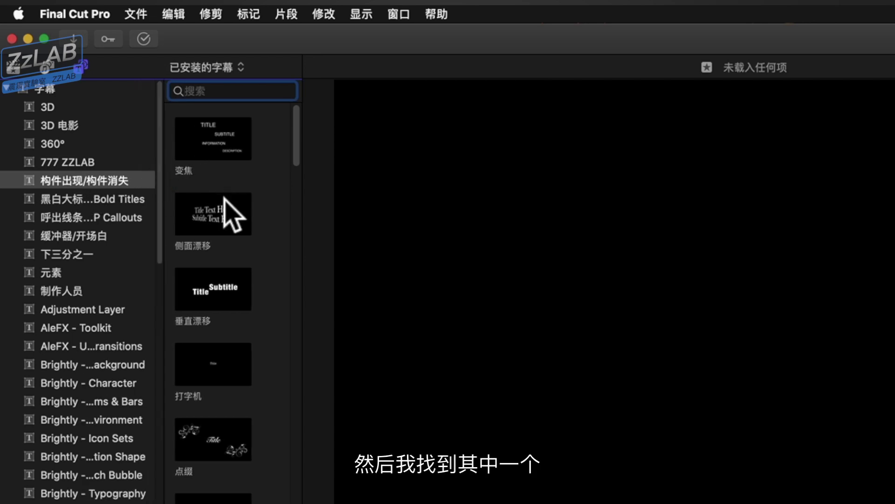
pyautogui.scroll(-1, 262, 413)
pyautogui.scroll(-2, 262, 413)
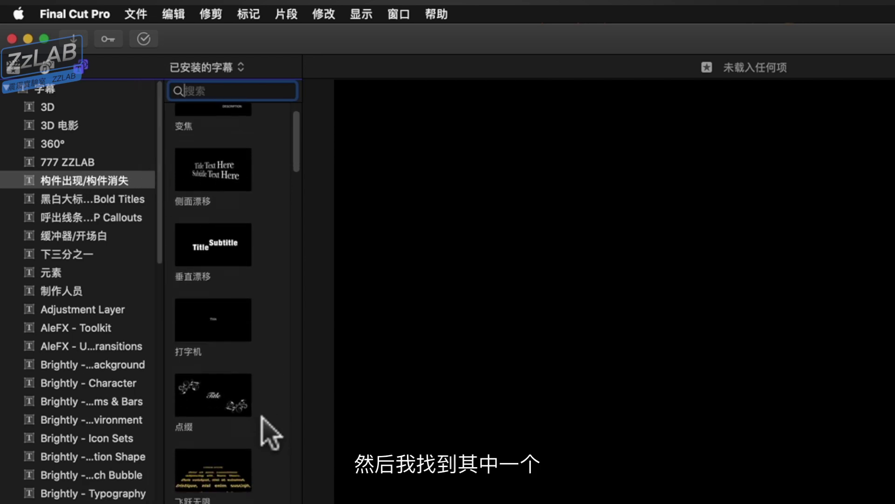
pyautogui.scroll(-2, 263, 415)
pyautogui.scroll(-3, 262, 417)
pyautogui.scroll(-4, 252, 411)
pyautogui.click(216, 400)
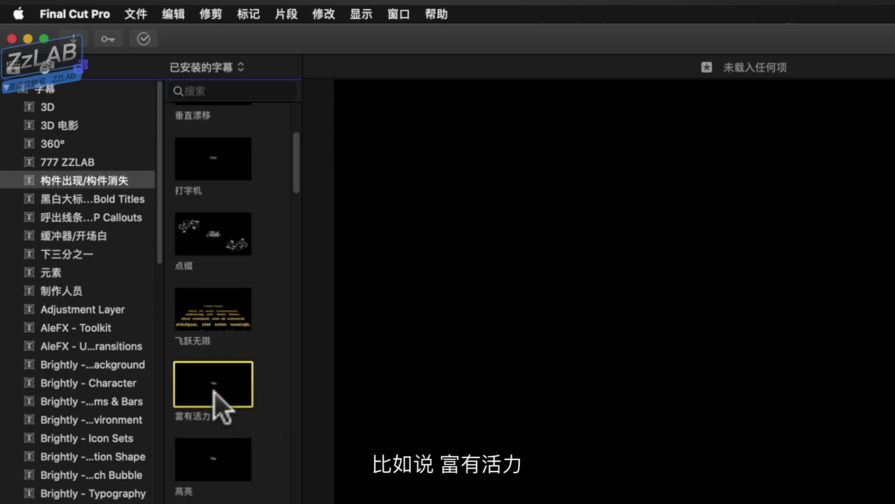
pyautogui.moveTo(127, 220); pyautogui.dragTo(11, 373)
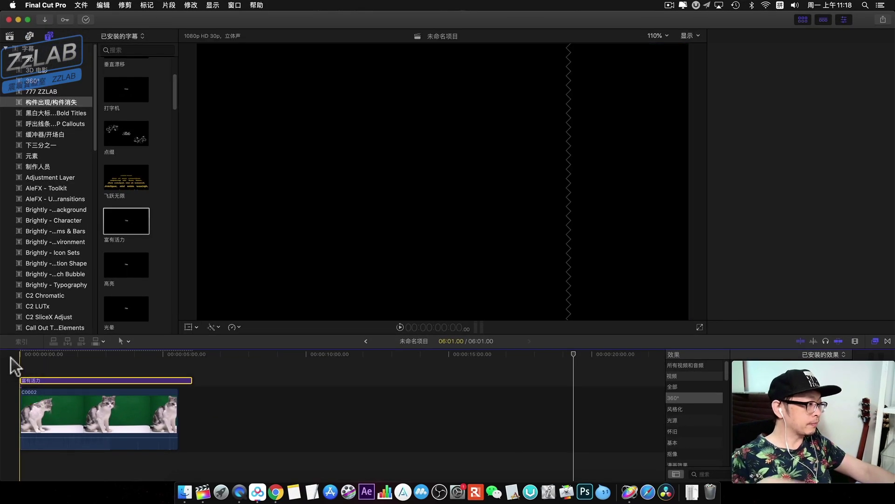
# - Stop playback at 1:19 and replace the placeholder 标题 with 综艺字幕 in the viewer
pyautogui.press('space')
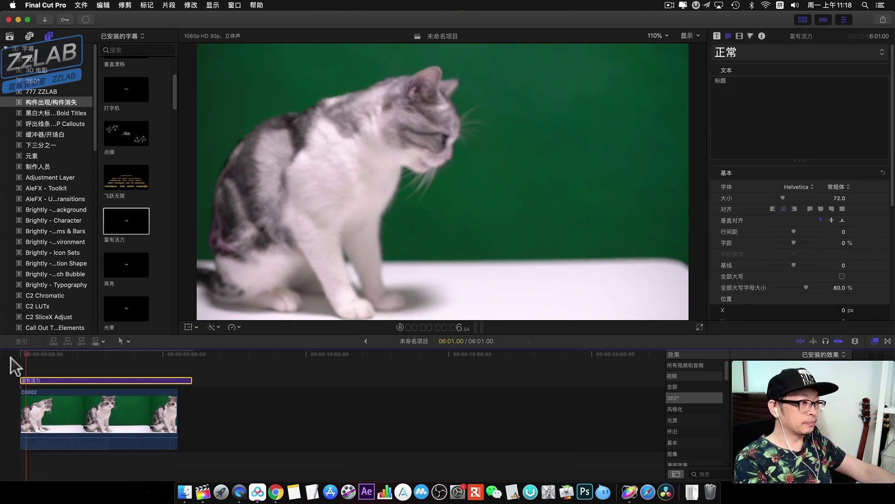
pyautogui.press('space')
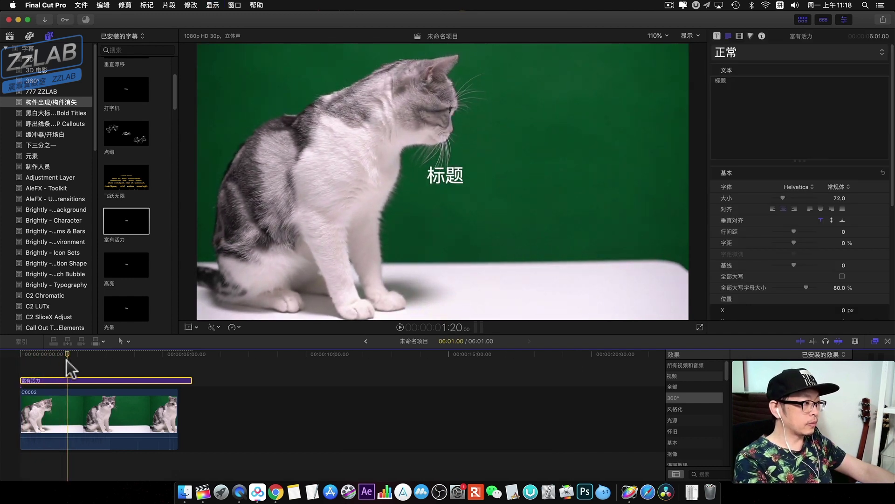
pyautogui.doubleClick(456, 176)
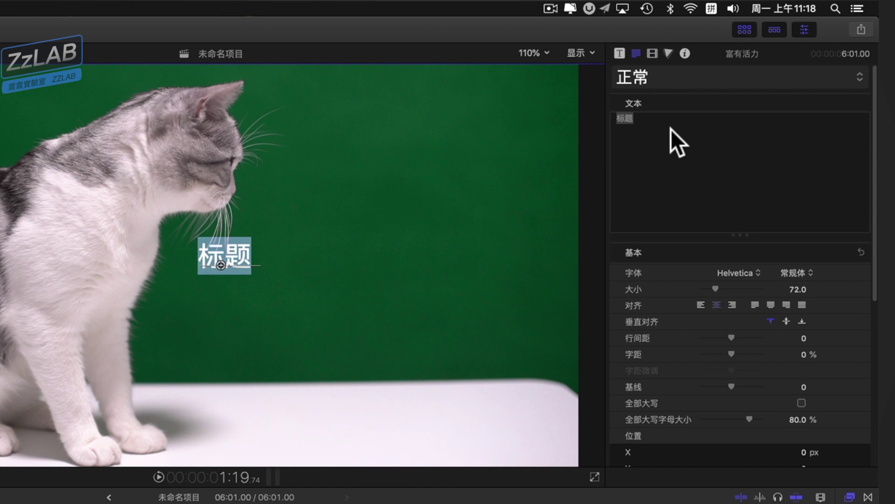
pyautogui.write('zong yi')
pyautogui.press('space')
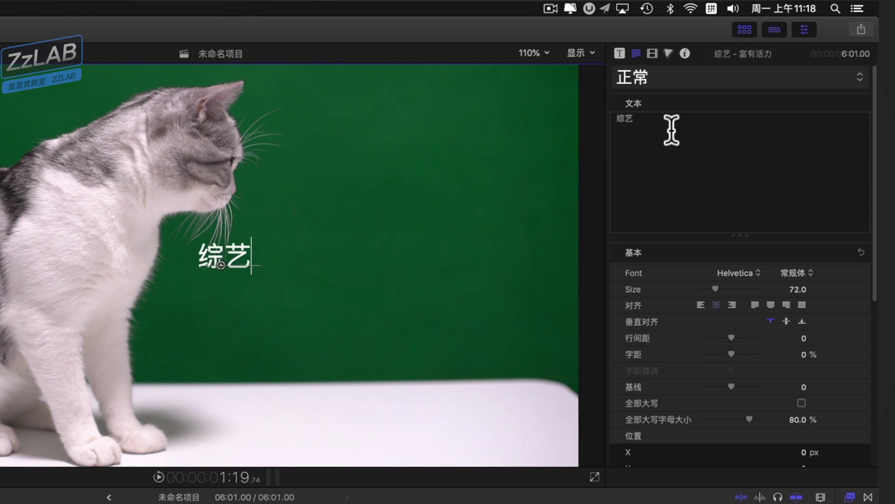
pyautogui.write('zi')
pyautogui.press('space')
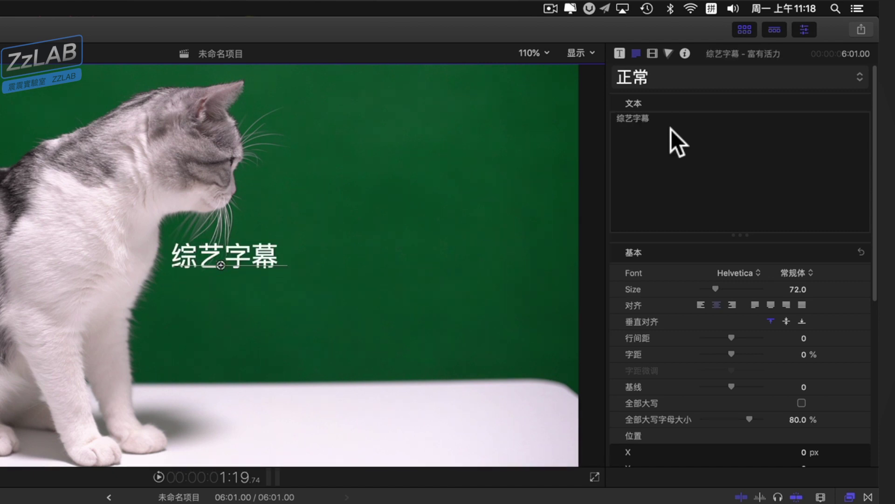
pyautogui.click(671, 129)
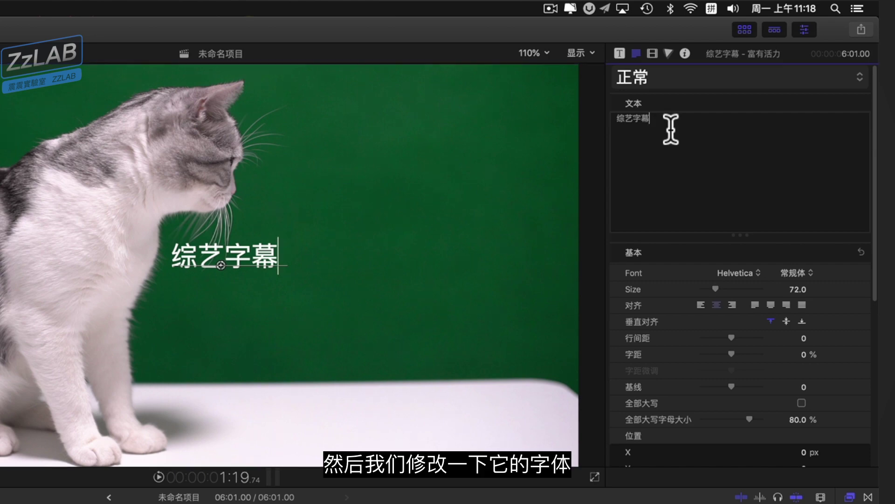
# - Set the title font to 锐字云字库综艺体1.0
pyautogui.click(745, 270)
pyautogui.scroll(3, 745, 270)
pyautogui.scroll(8, 745, 269)
pyautogui.scroll(5, 745, 270)
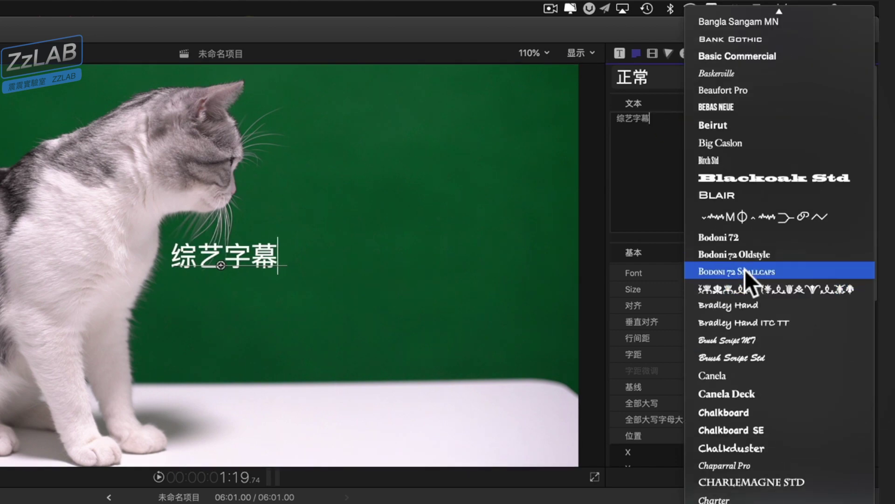
pyautogui.scroll(5, 745, 269)
pyautogui.scroll(5, 746, 270)
pyautogui.scroll(5, 746, 270)
pyautogui.scroll(2, 745, 270)
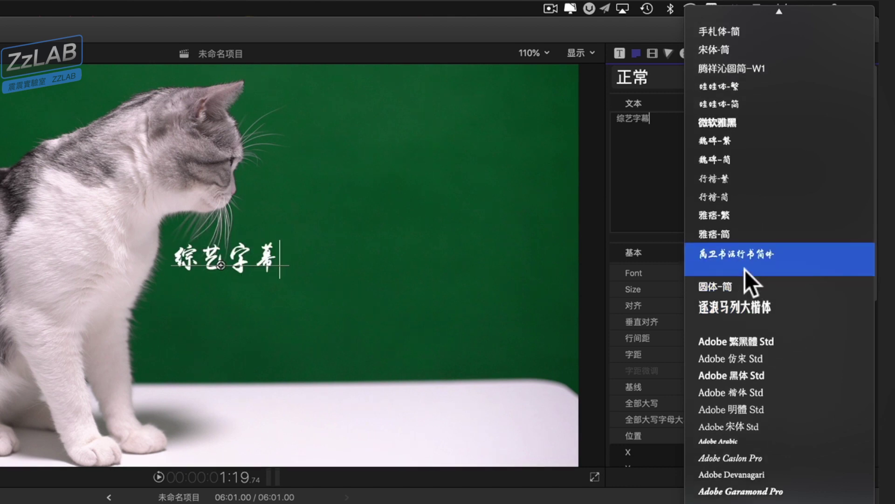
pyautogui.scroll(2, 745, 270)
pyautogui.scroll(1, 745, 269)
pyautogui.scroll(3, 745, 269)
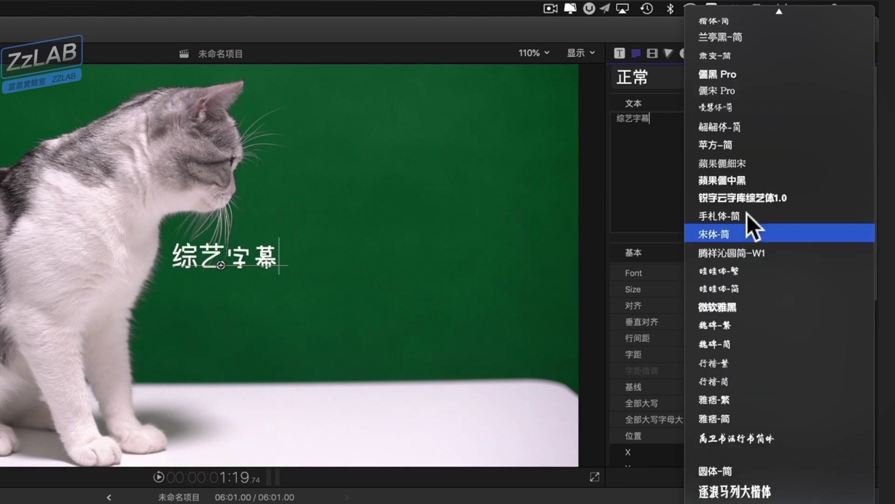
pyautogui.click(747, 197)
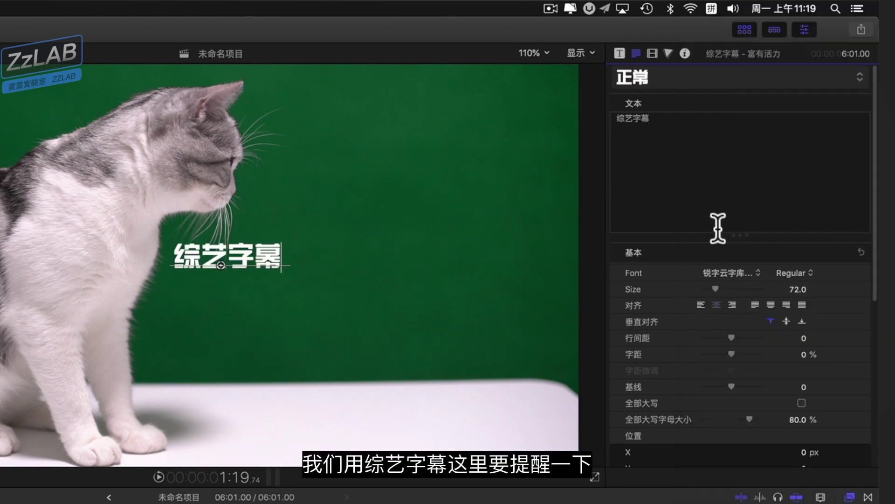
# - Increase the title text size to 395
pyautogui.click(694, 127)
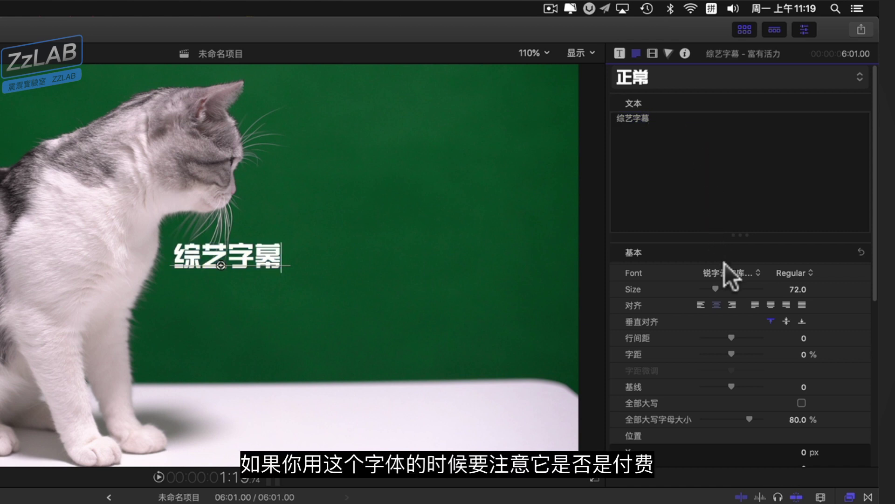
pyautogui.moveTo(715, 289); pyautogui.dragTo(765, 291)
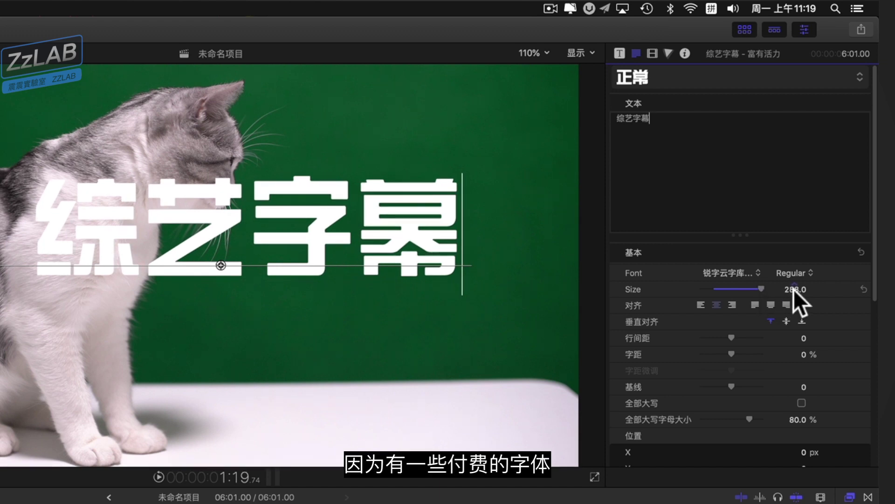
pyautogui.moveTo(794, 289); pyautogui.dragTo(795, 279)
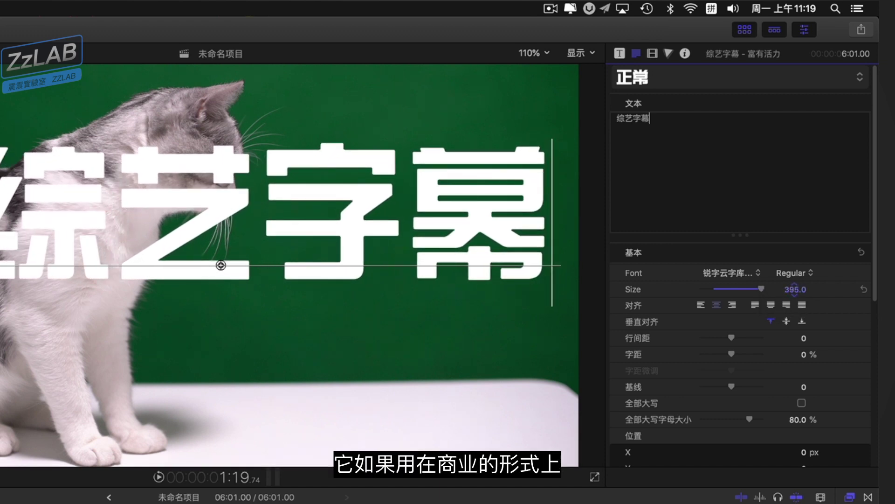
pyautogui.click(608, 122)
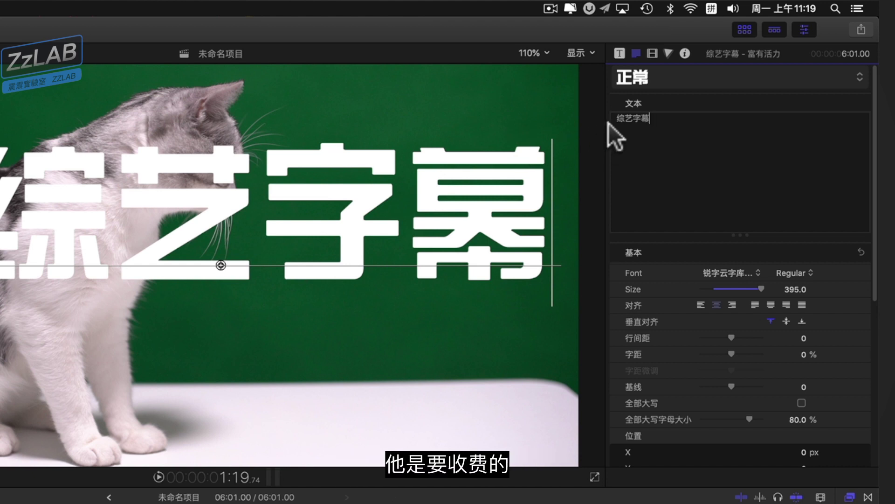
pyautogui.click(620, 120)
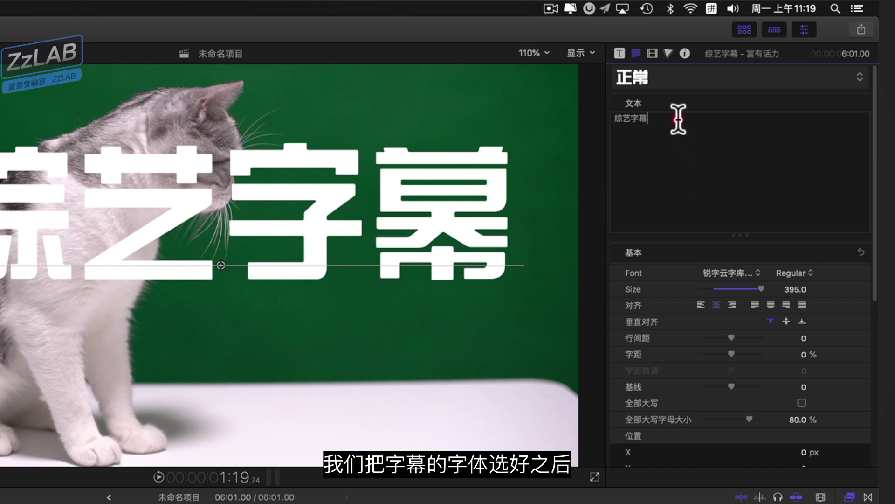
# - Enable a black 外框 outline on the title letters with width 11
pyautogui.scroll(-5, 786, 342)
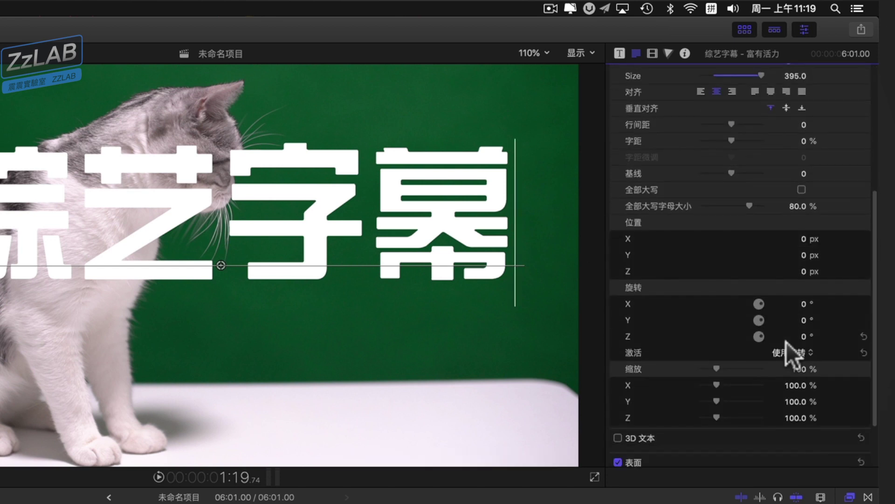
pyautogui.scroll(-2, 786, 343)
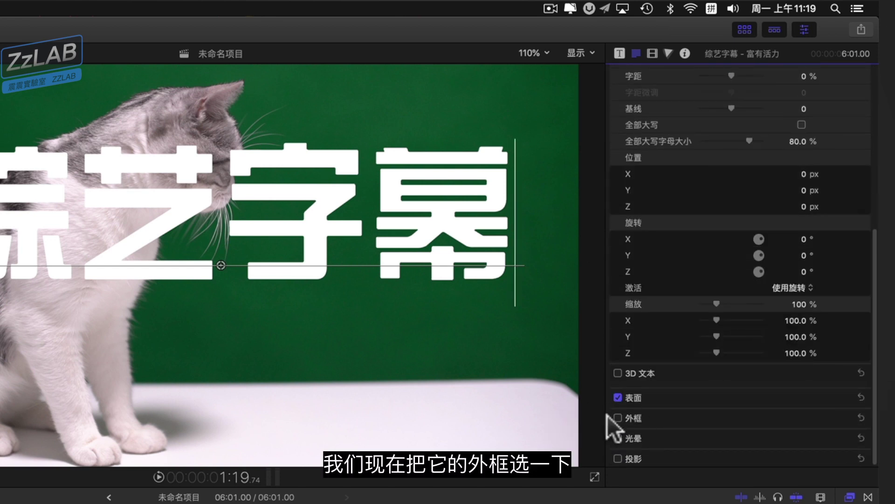
pyautogui.click(619, 416)
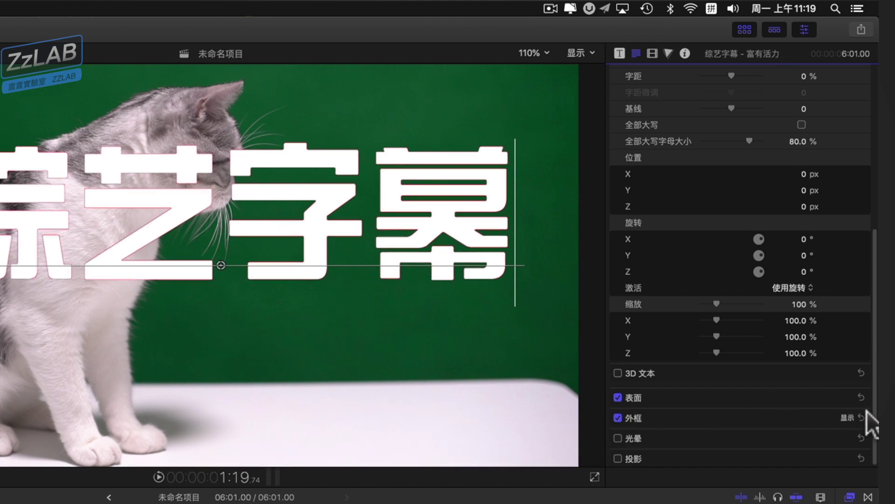
pyautogui.click(848, 417)
pyautogui.click(802, 380)
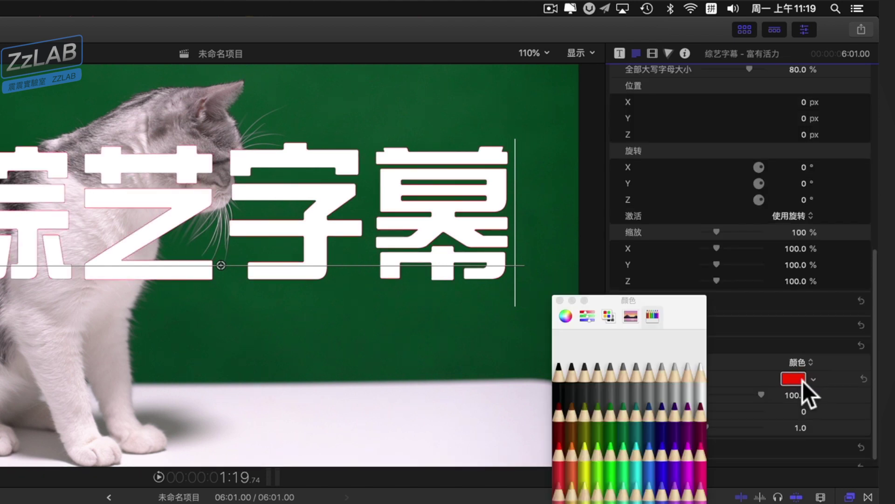
pyautogui.click(560, 396)
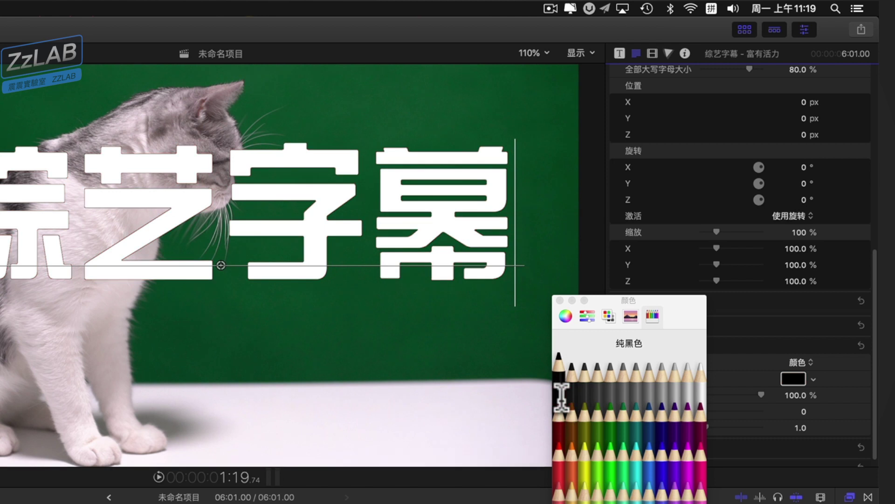
pyautogui.click(560, 300)
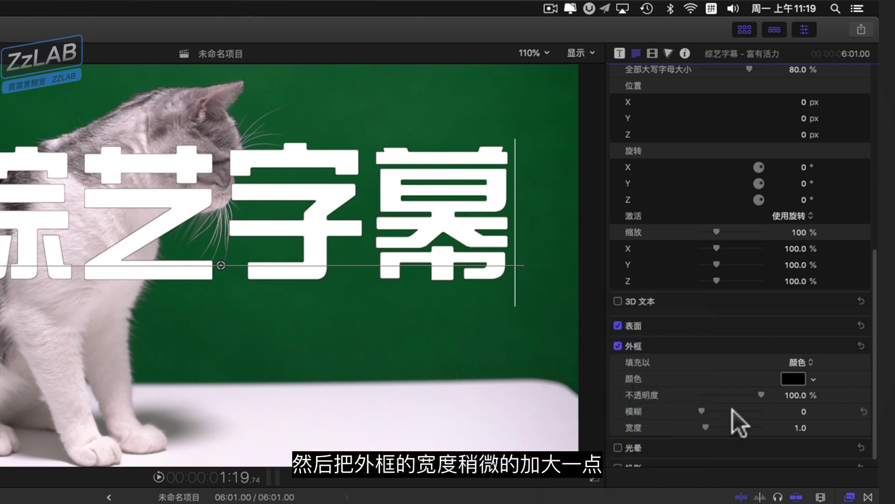
pyautogui.scroll(-1, 730, 413)
pyautogui.moveTo(715, 418); pyautogui.dragTo(746, 418)
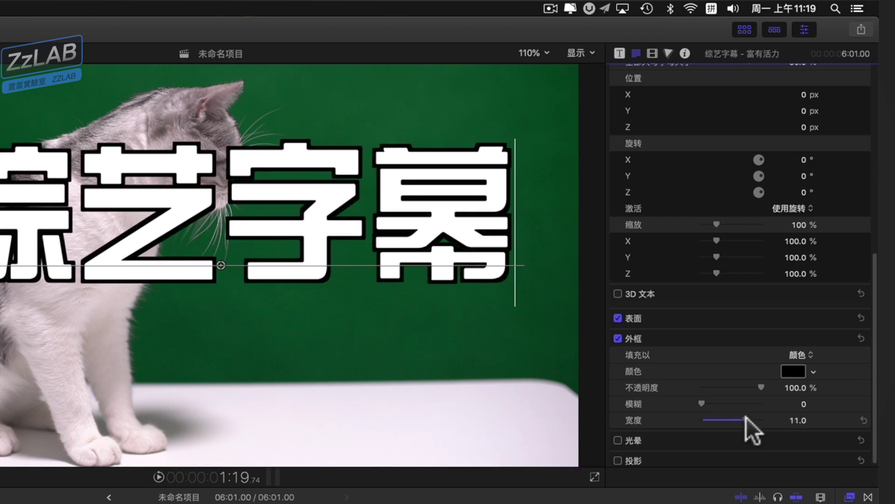
pyautogui.scroll(-1, 761, 434)
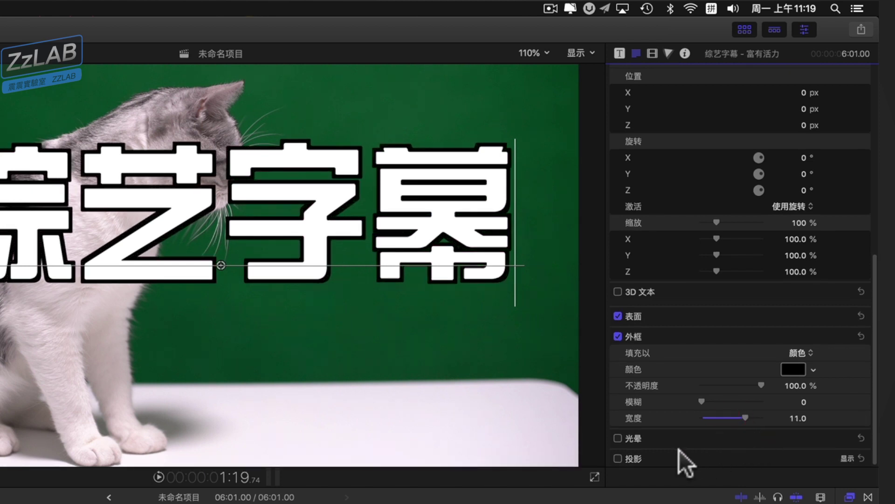
# - Turn on the 投影 drop shadow with distance 26 and blur 1.8
pyautogui.click(619, 459)
pyautogui.click(852, 458)
pyautogui.scroll(-5, 793, 387)
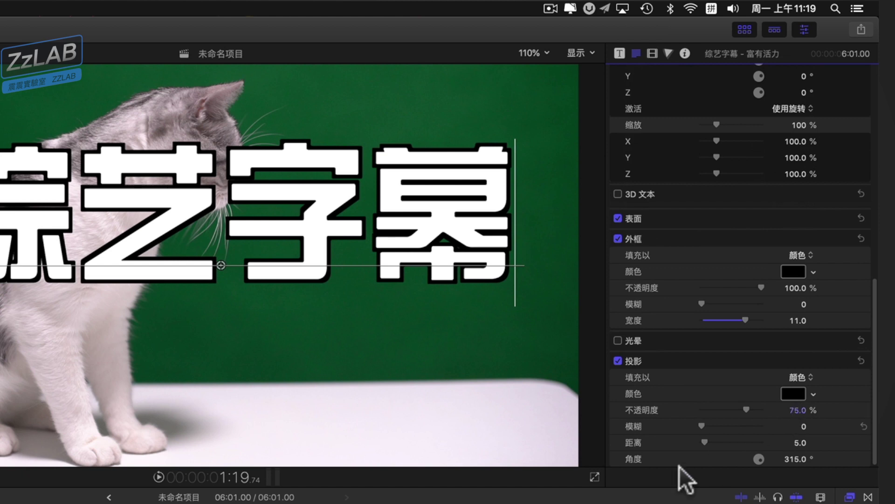
pyautogui.moveTo(704, 441); pyautogui.dragTo(716, 443)
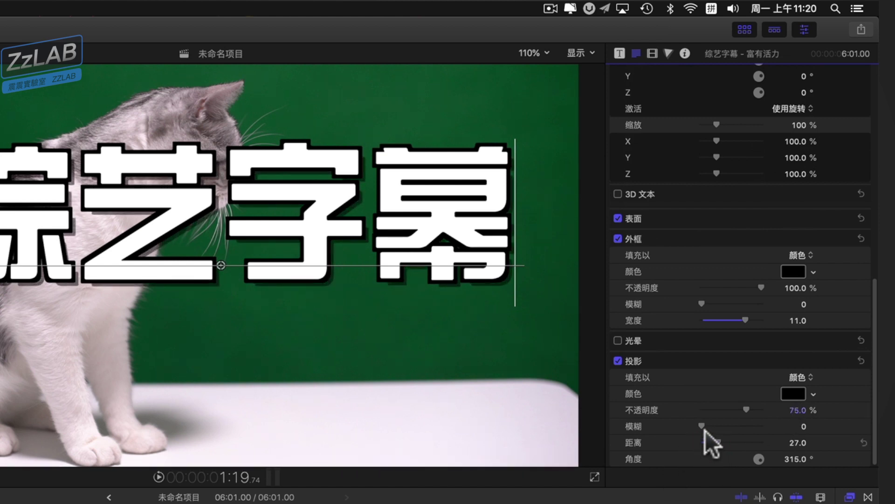
pyautogui.moveTo(702, 426); pyautogui.dragTo(717, 444)
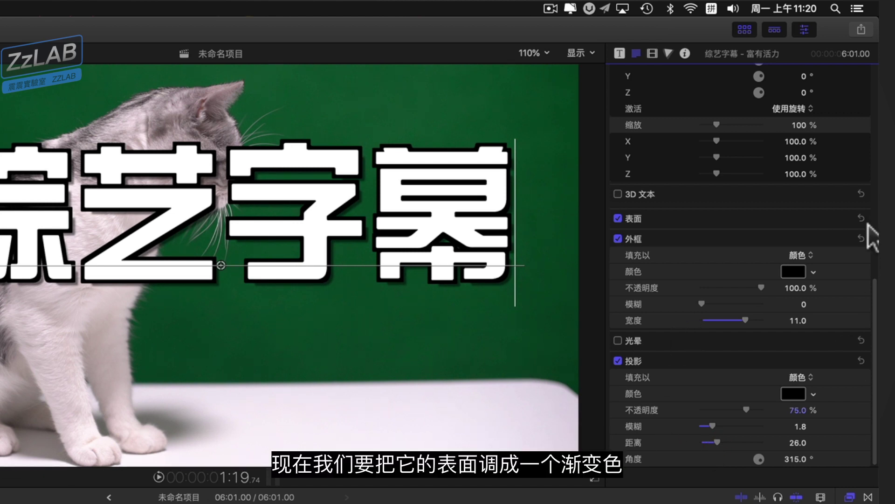
# - Switch the text face fill to Gradient
pyautogui.scroll(5, 863, 279)
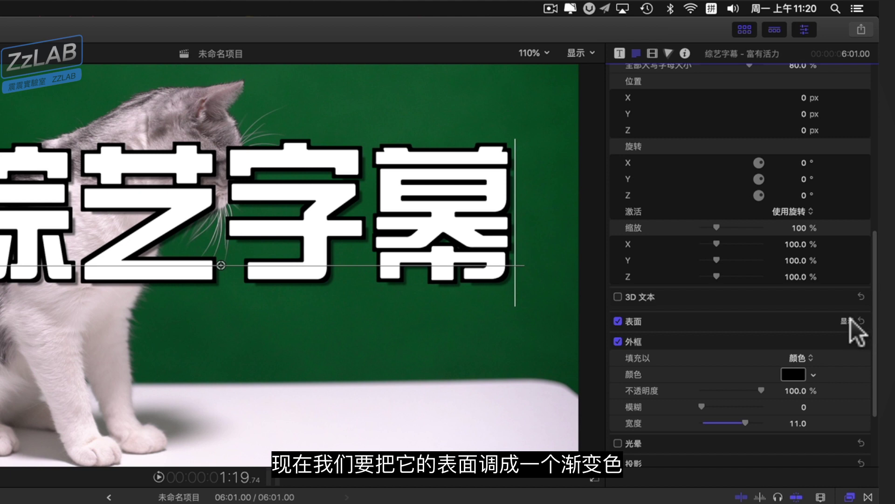
pyautogui.click(850, 320)
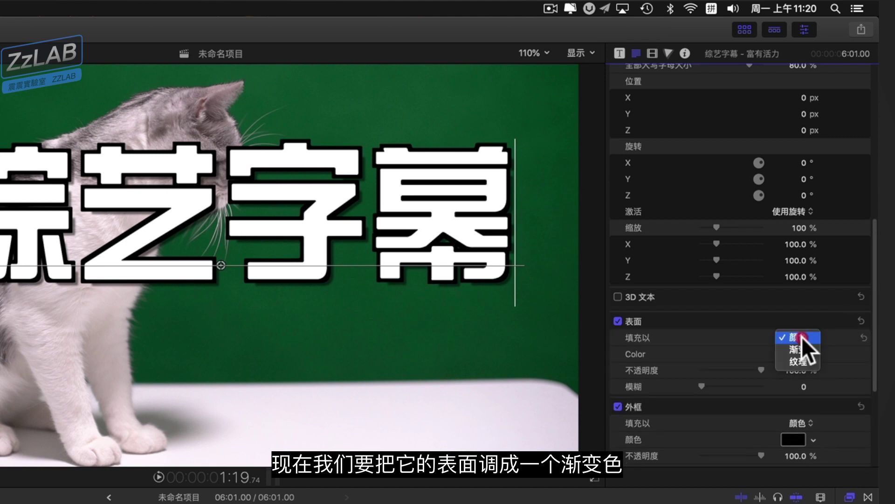
pyautogui.click(803, 349)
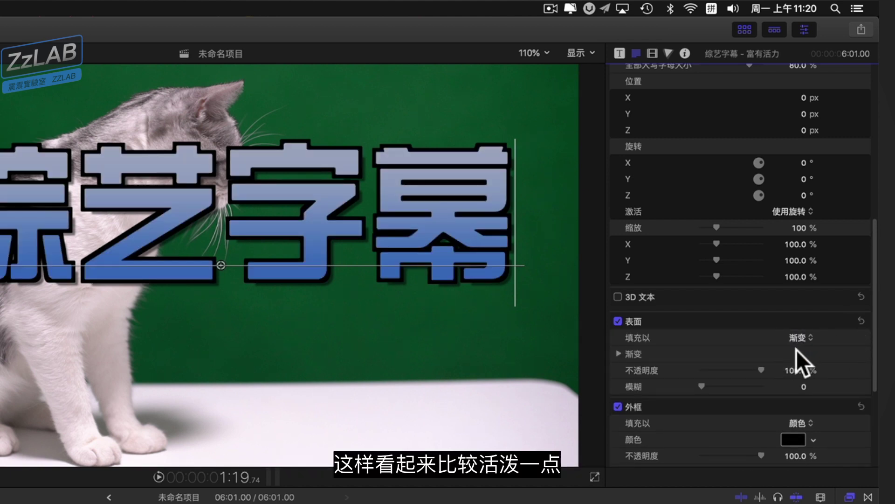
pyautogui.click(619, 353)
# - Set the gradient stops to white and sky blue, with the midpoint at 77.61%
pyautogui.scroll(-5, 760, 390)
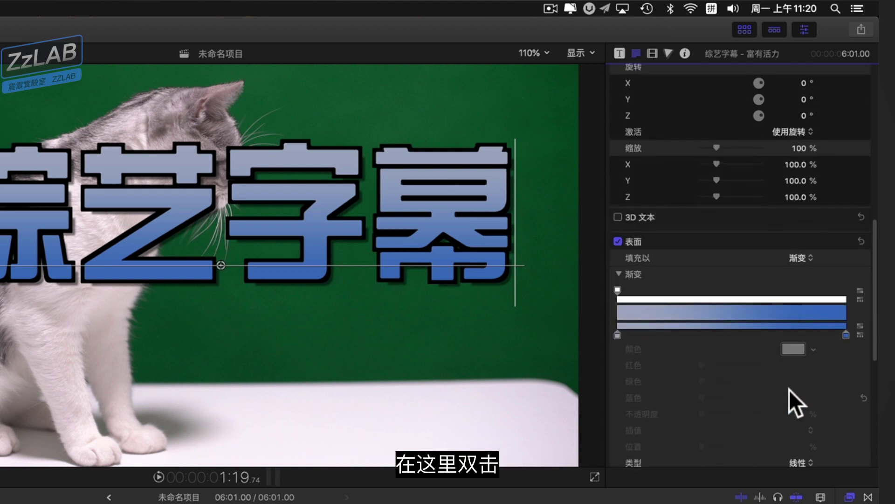
pyautogui.doubleClick(846, 335)
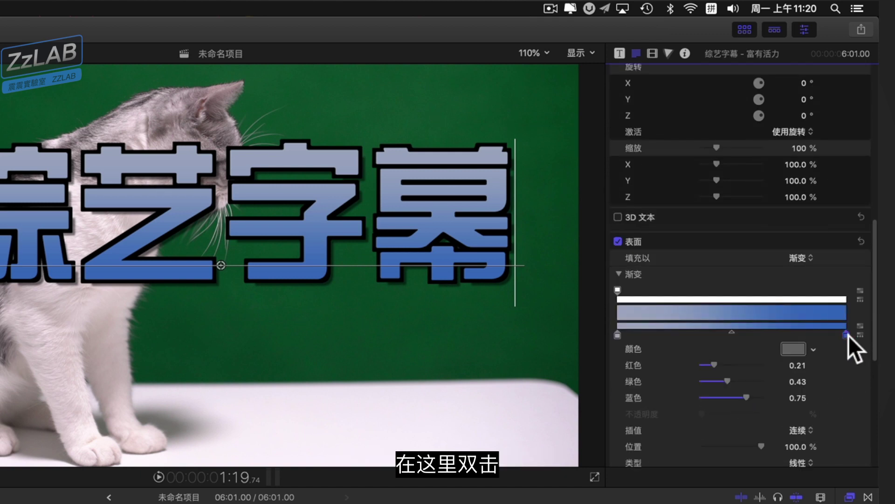
pyautogui.click(637, 457)
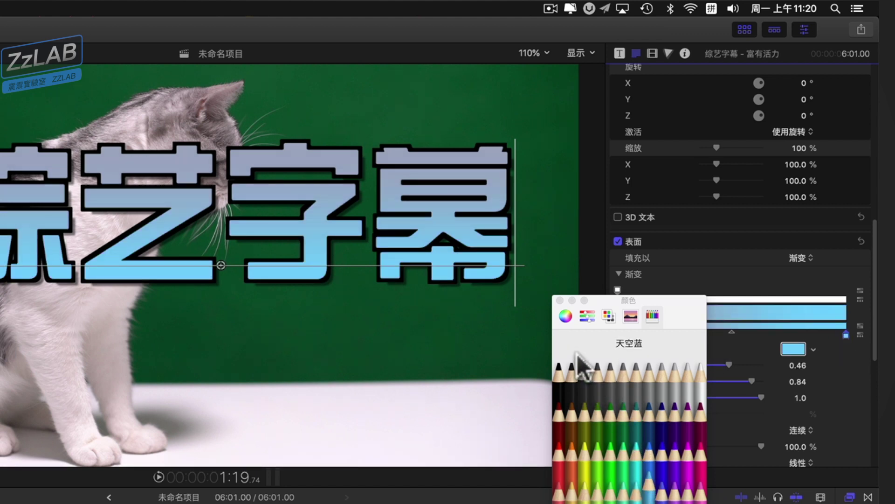
pyautogui.click(559, 300)
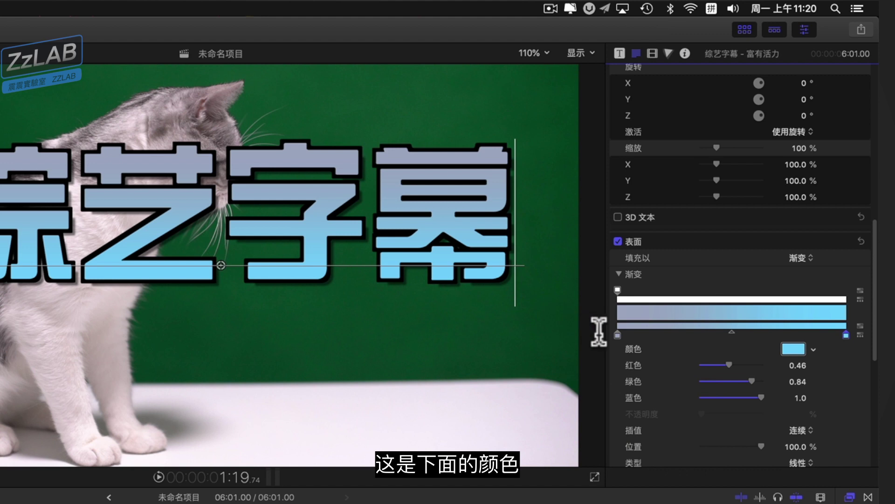
pyautogui.doubleClick(617, 334)
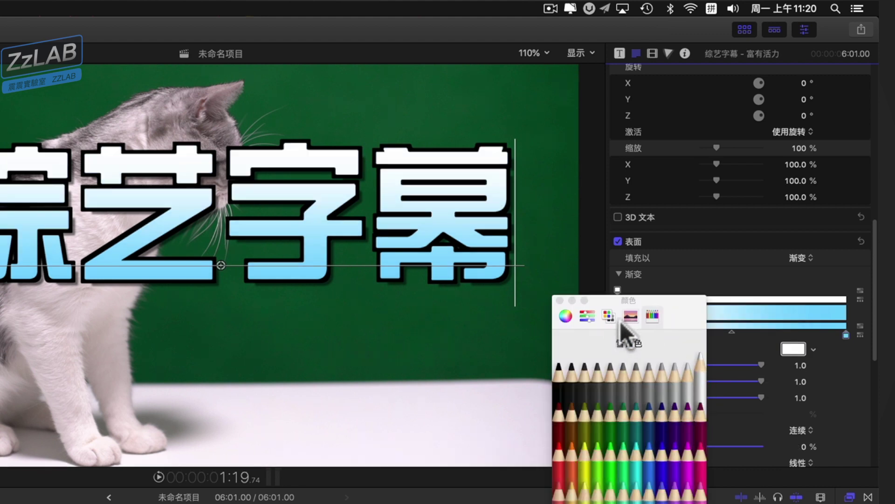
pyautogui.click(560, 299)
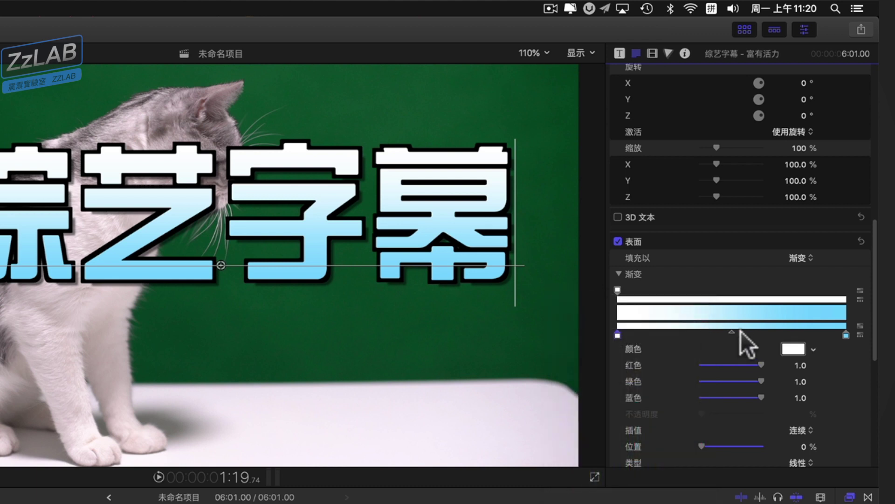
pyautogui.moveTo(731, 331)
pyautogui.mouseDown()
pyautogui.moveTo(690, 333)
pyautogui.moveTo(823, 330)
pyautogui.moveTo(796, 342)
pyautogui.mouseUp()
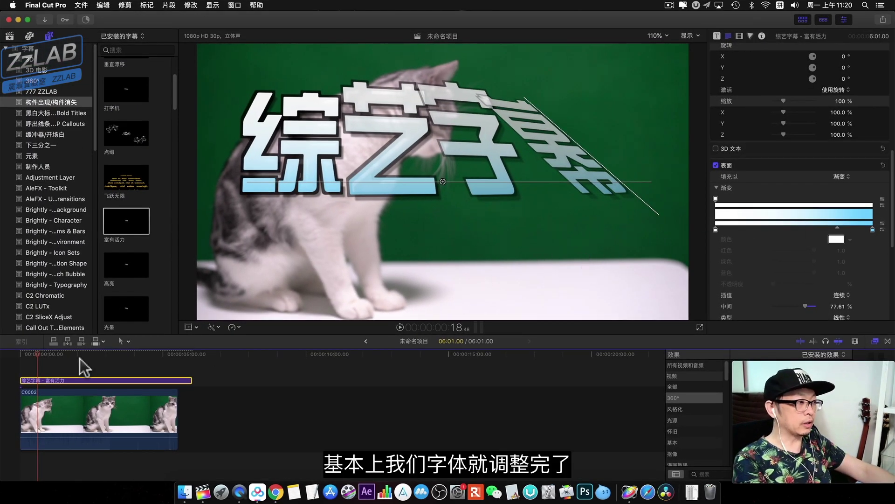
# - Play the project from the start to review the assembled title over the cat clip
pyautogui.click(50, 356)
pyautogui.moveTo(36, 350); pyautogui.dragTo(3, 353)
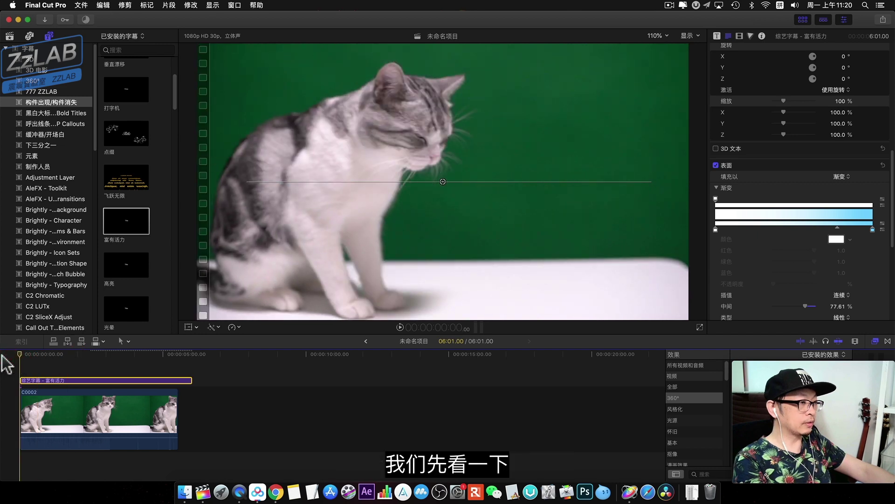
pyautogui.press('space')
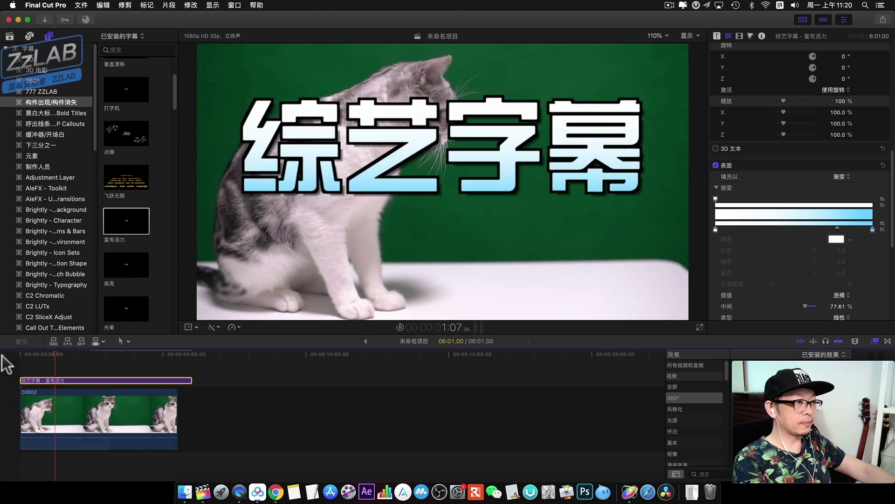
pyautogui.press('space')
pyautogui.moveTo(96, 354); pyautogui.dragTo(95, 354)
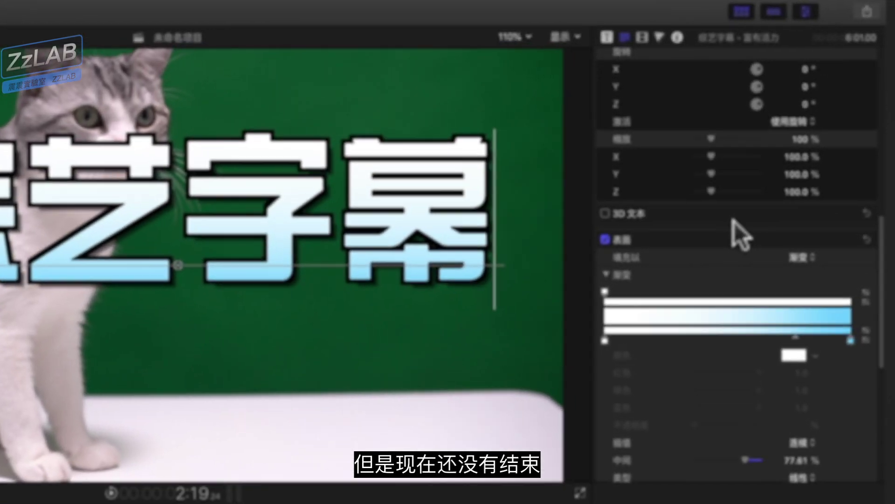
# - Open the Normal text style preset menu at the top of the Text inspector
pyautogui.scroll(5, 799, 154)
pyautogui.scroll(5, 726, 251)
pyautogui.scroll(4, 721, 252)
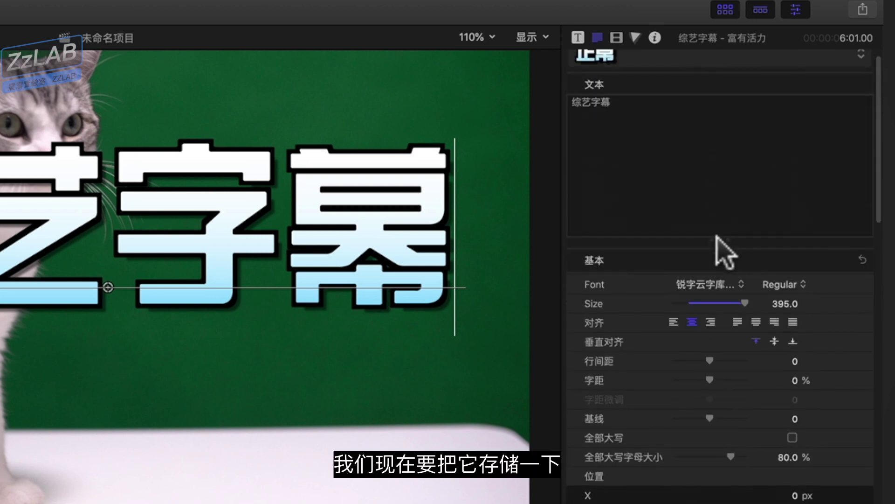
pyautogui.click(797, 65)
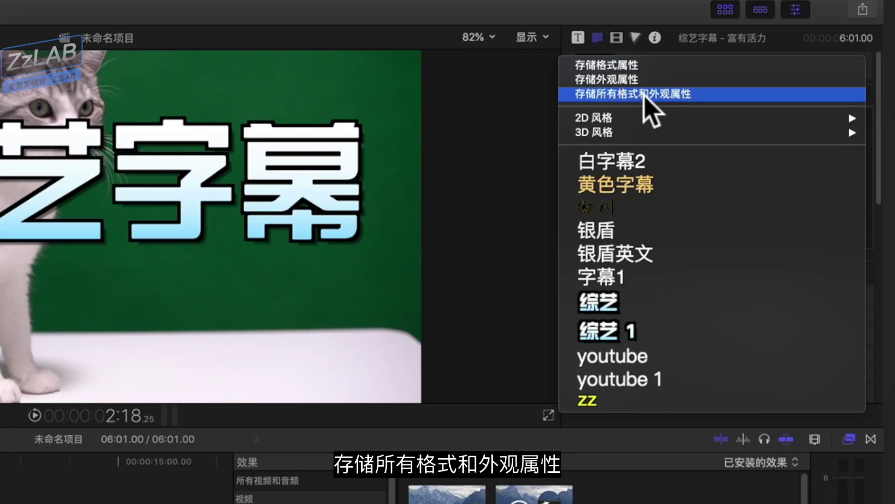
# - Save all format and appearance attributes as a text style preset named 综艺
pyautogui.click(646, 95)
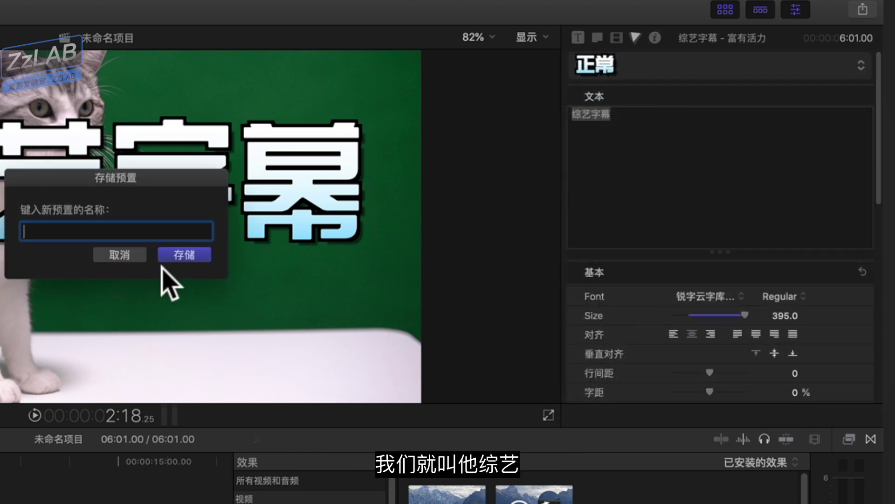
pyautogui.write('综艺 3')
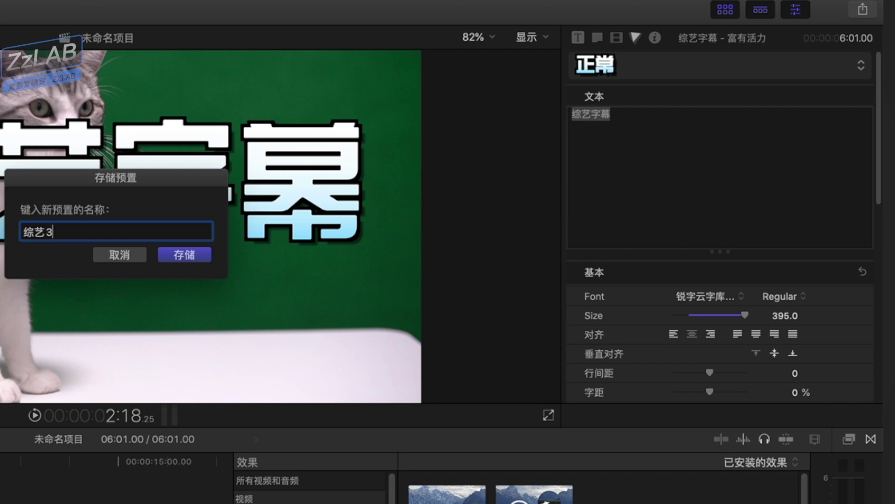
pyautogui.press('Return')
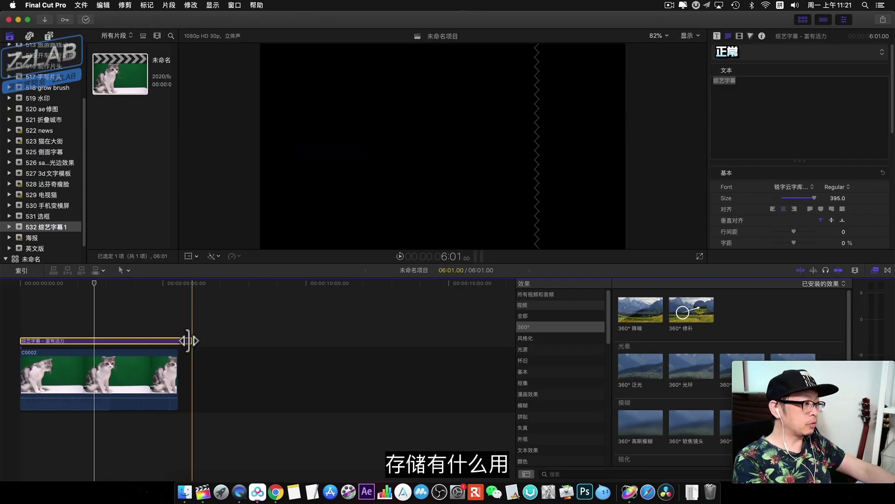
# - Shorten the 综艺字幕 title and place the 光晕 title right after it
pyautogui.moveTo(191, 340); pyautogui.dragTo(85, 341)
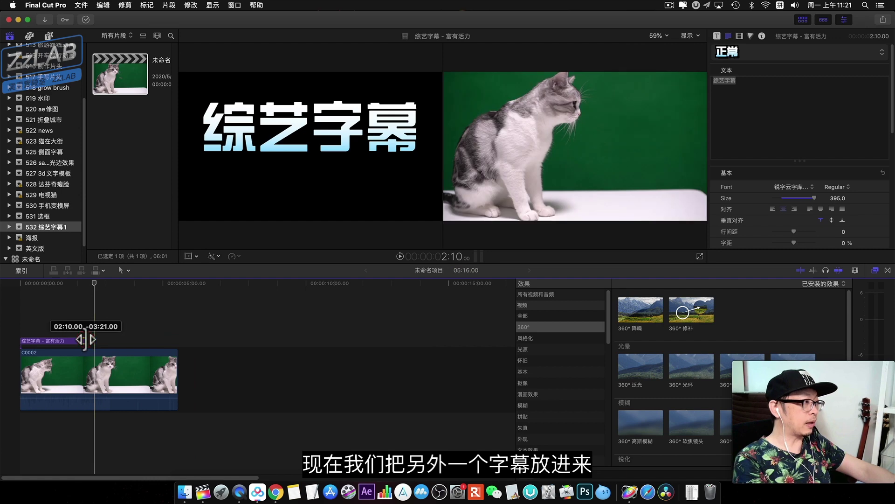
pyautogui.click(49, 35)
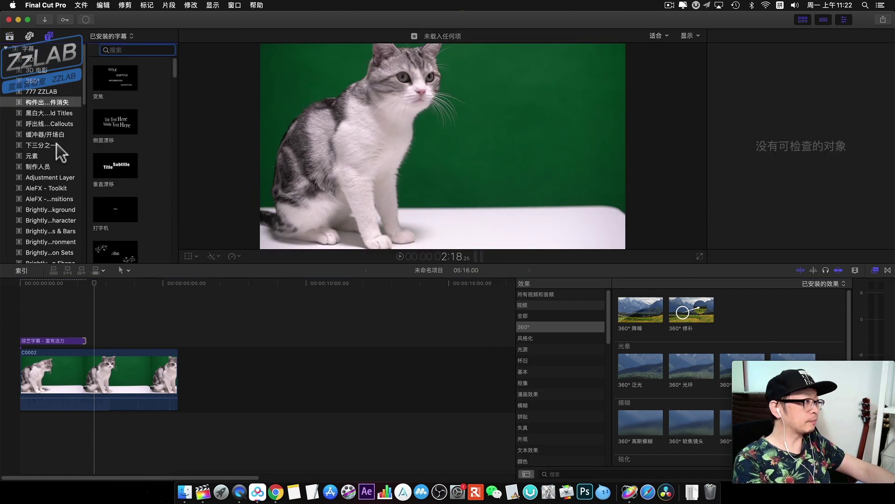
pyautogui.scroll(-2, 122, 197)
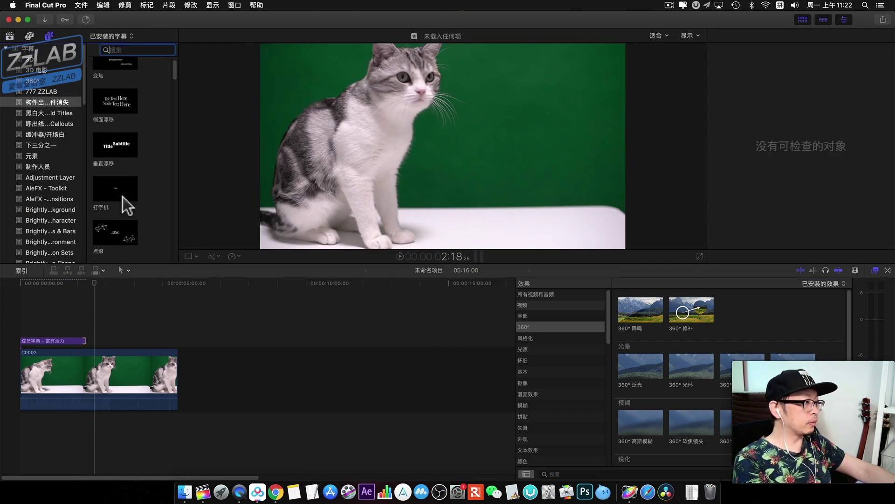
pyautogui.scroll(-1, 122, 193)
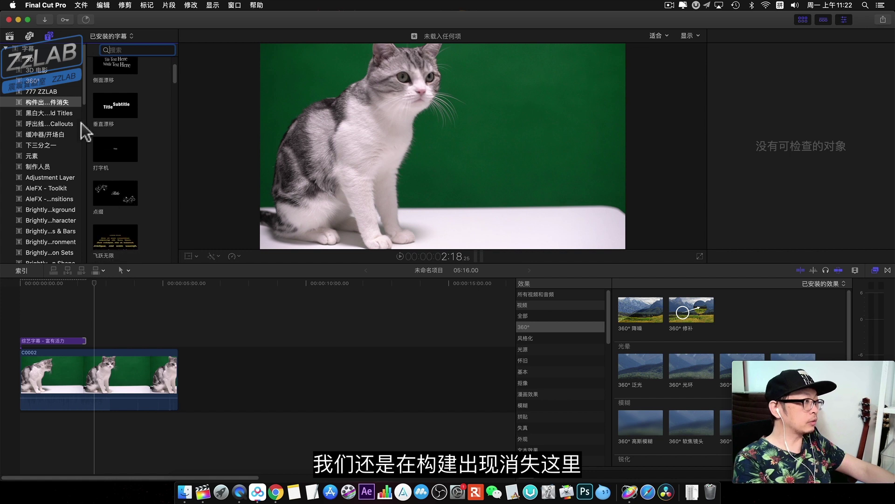
pyautogui.scroll(-2, 139, 200)
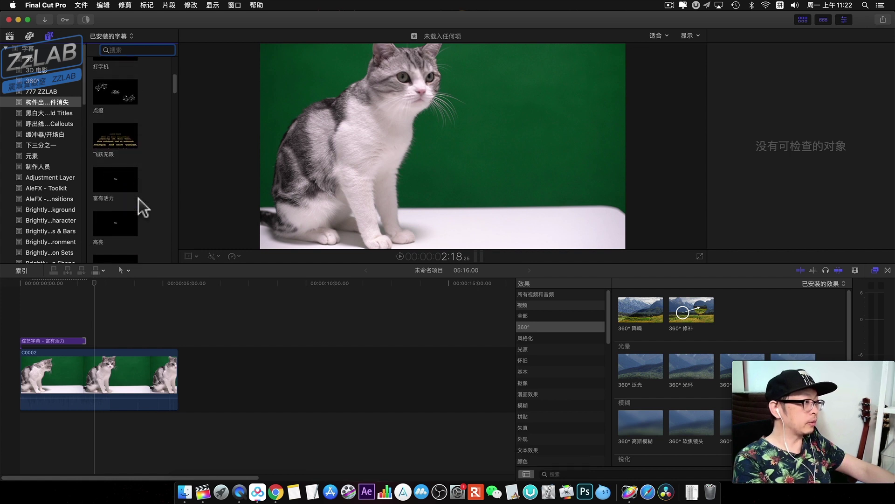
pyautogui.scroll(-3, 138, 199)
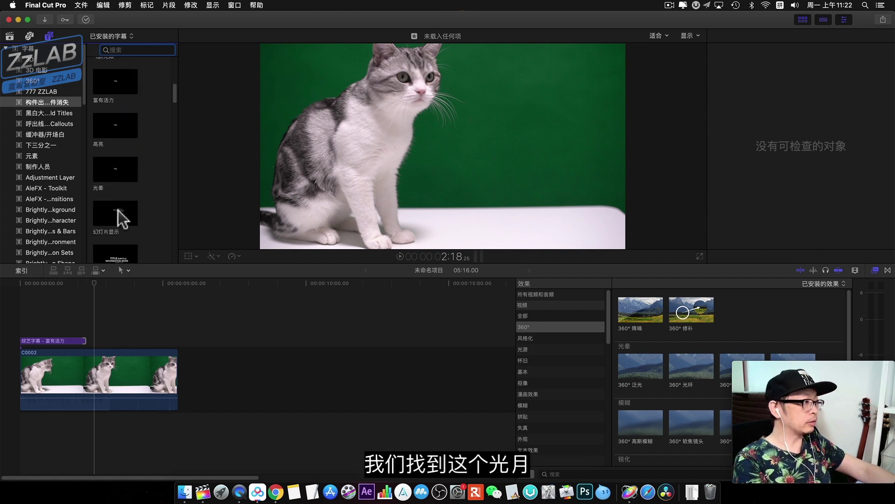
pyautogui.click(101, 174)
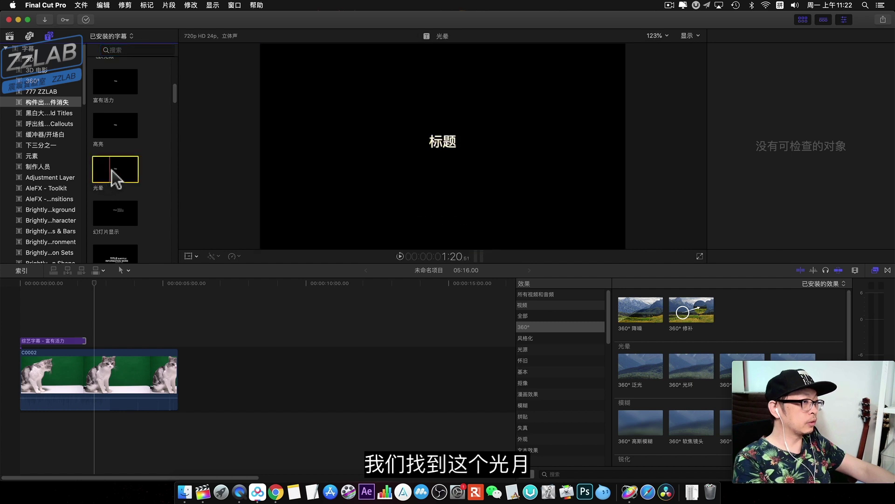
pyautogui.moveTo(124, 198); pyautogui.dragTo(91, 336)
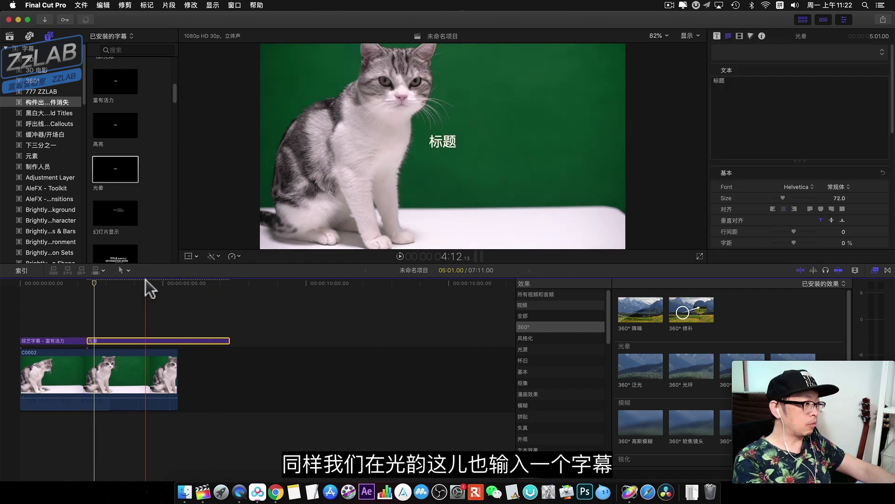
# - Change the 光晕 title's text to 综艺字幕 光晕 in the inspector and exit text editing
pyautogui.click(146, 280)
pyautogui.click(701, 80)
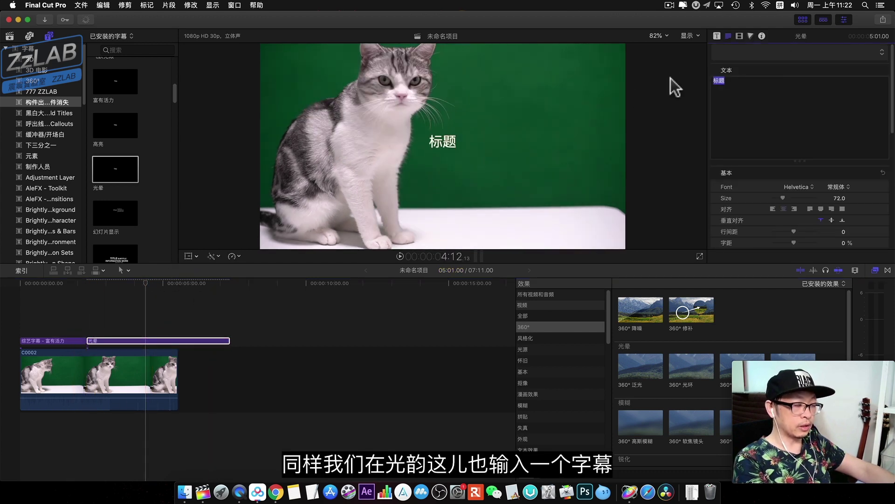
pyautogui.write('zon')
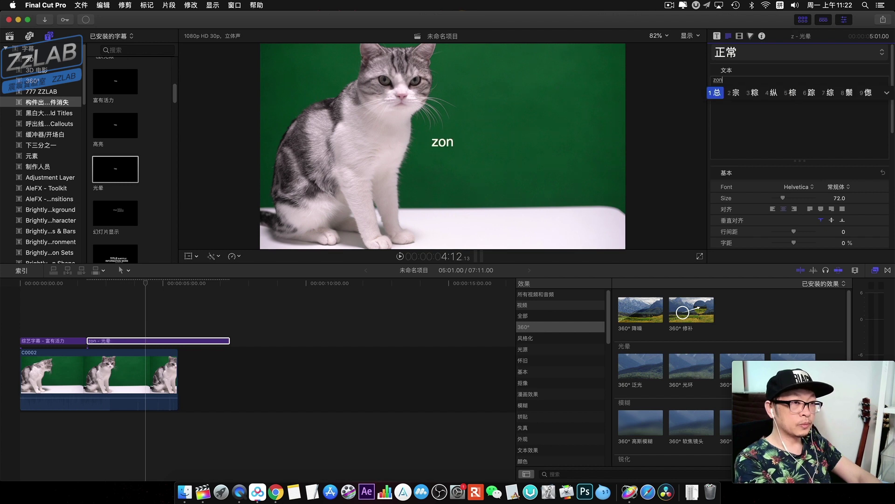
pyautogui.write('gyi')
pyautogui.press('space')
pyautogui.write('zimu')
pyautogui.press('space')
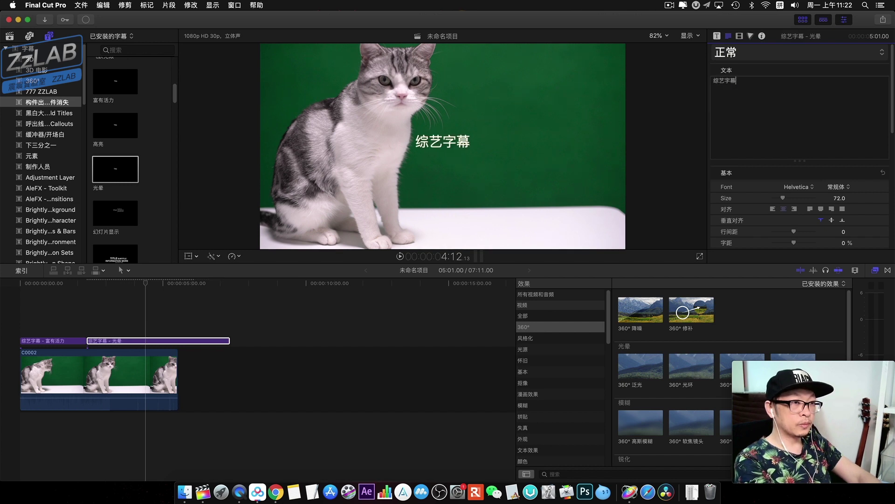
pyautogui.write('angy')
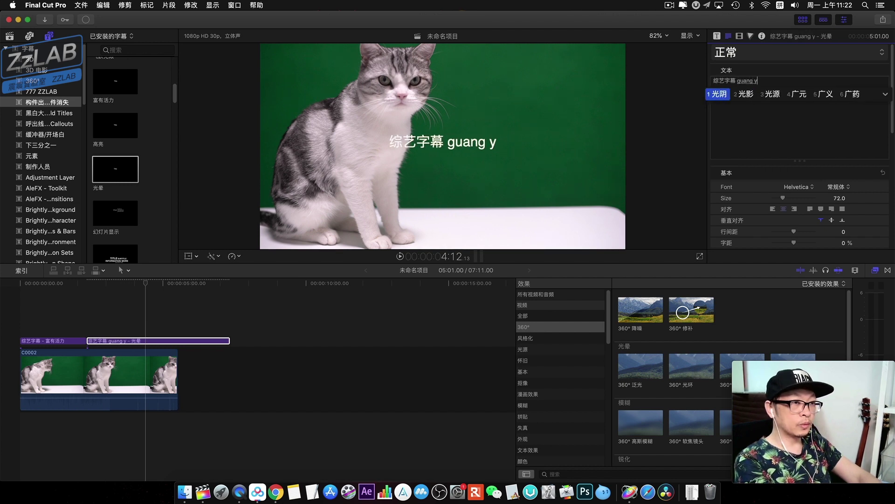
pyautogui.write('un')
pyautogui.press('space')
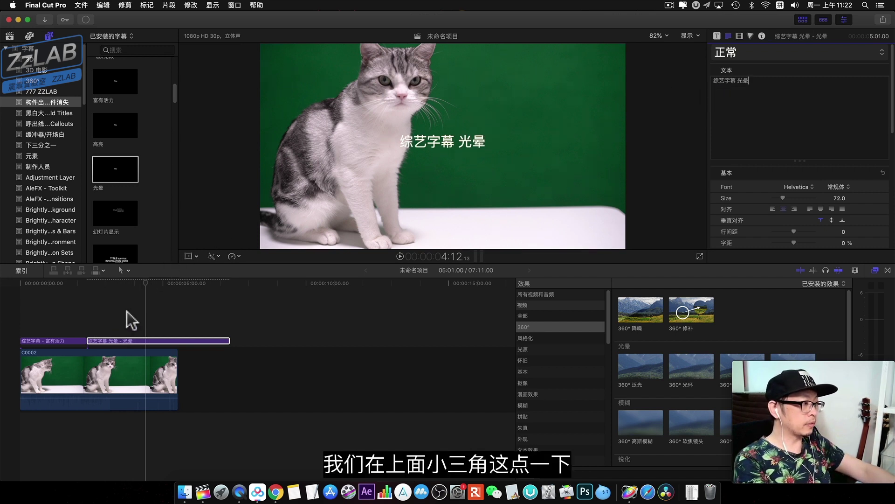
pyautogui.press('Escape')
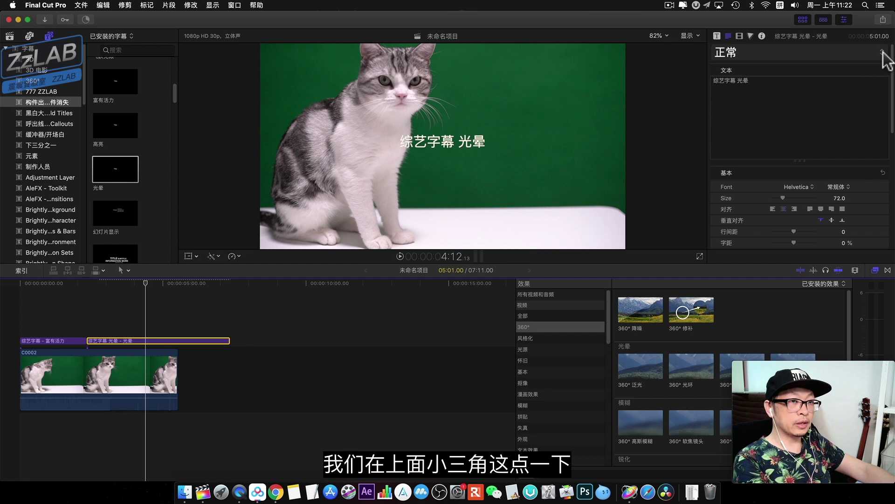
# - Apply the saved 综艺3 text style to the 综艺字幕 光晕 title and park the playhead on it
pyautogui.click(883, 54)
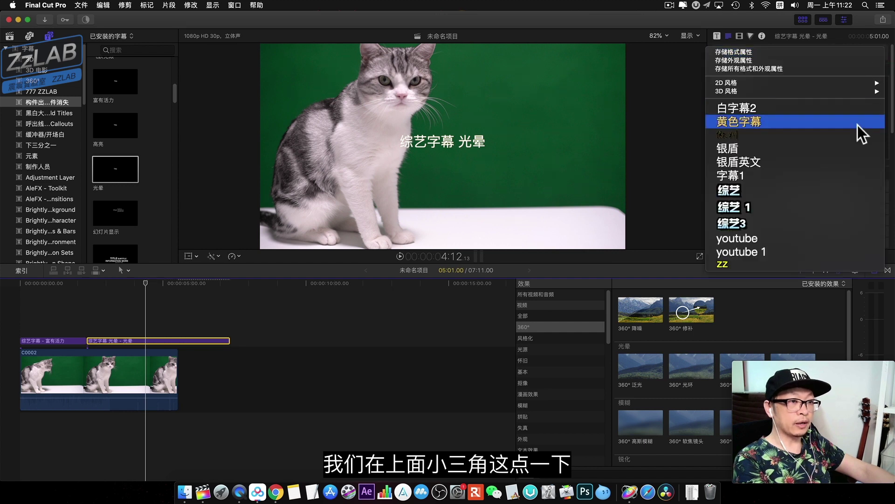
pyautogui.click(803, 225)
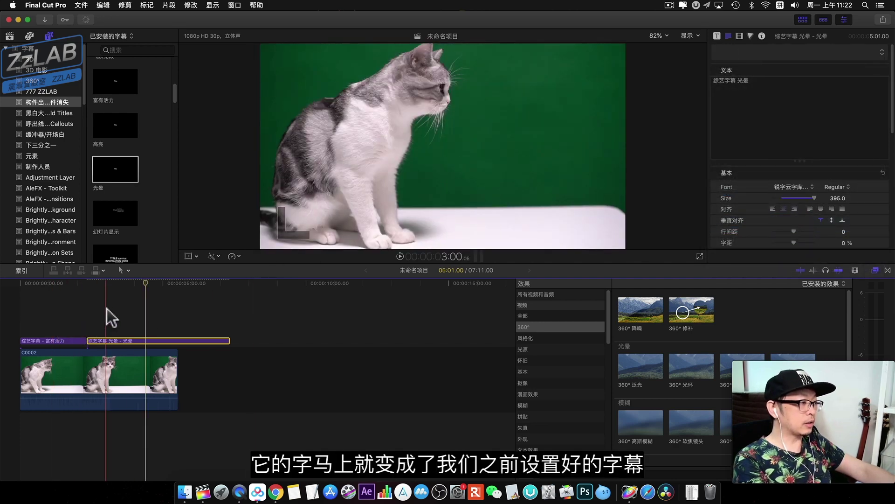
pyautogui.click(147, 285)
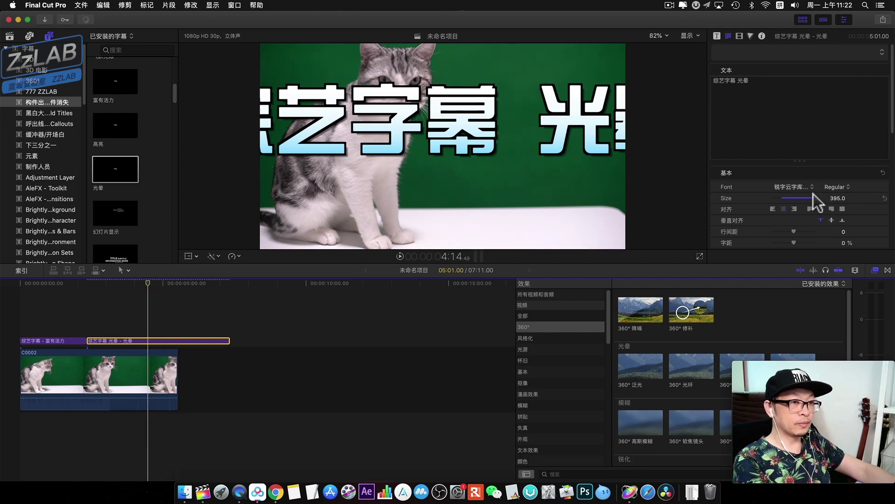
# - Shrink the title to size 246 and rotate it -18.7° on Z
pyautogui.moveTo(814, 198); pyautogui.dragTo(808, 197)
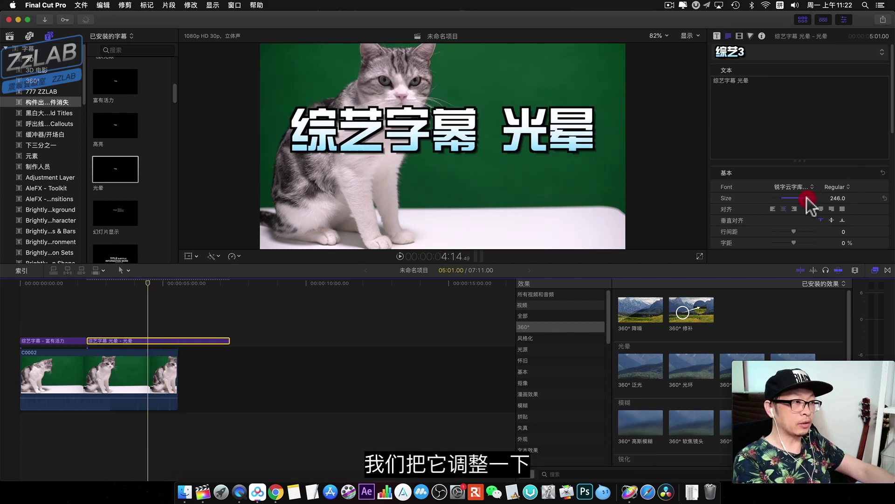
pyautogui.scroll(-5, 861, 202)
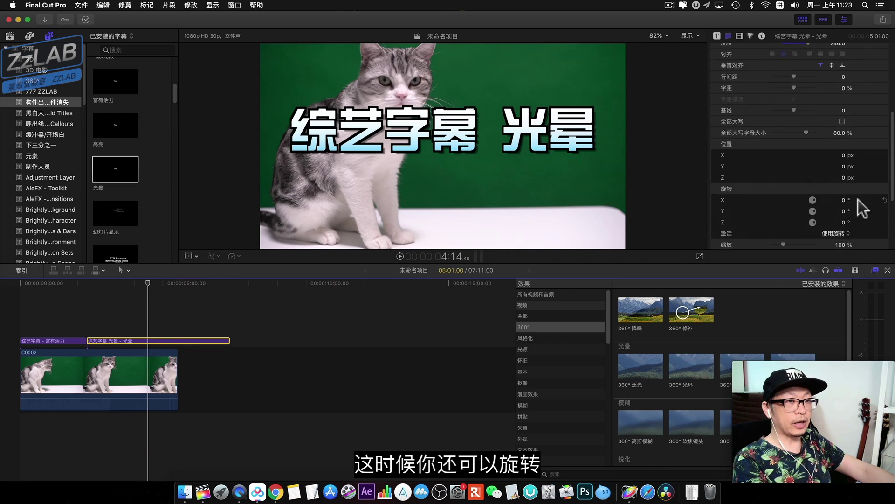
pyautogui.click(844, 211)
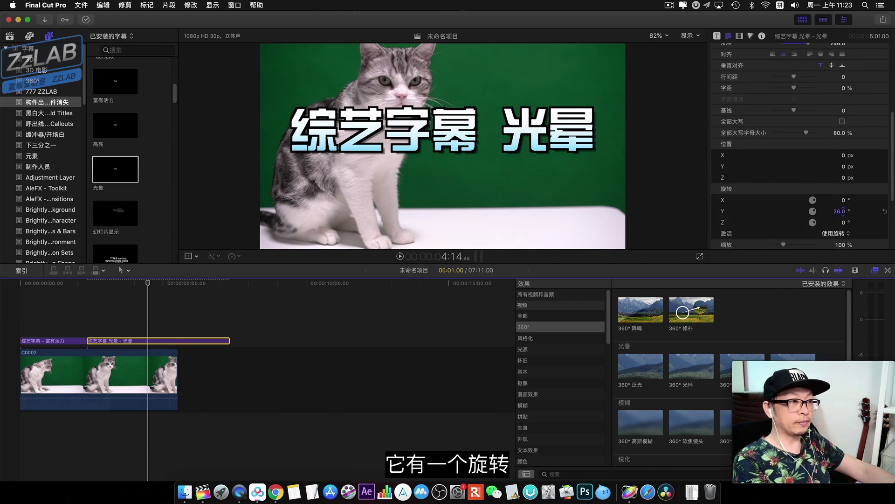
pyautogui.moveTo(843, 210); pyautogui.dragTo(844, 222)
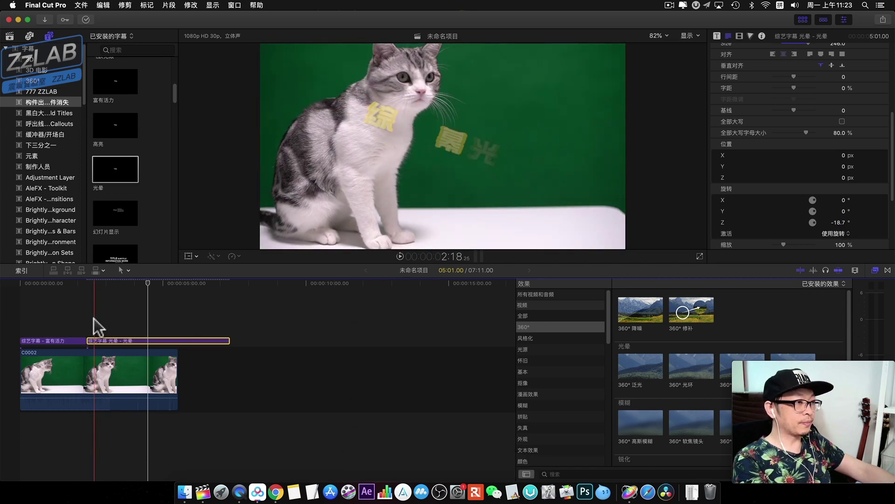
# - Play back the rotated title's entrance animation to preview it
pyautogui.press('space')
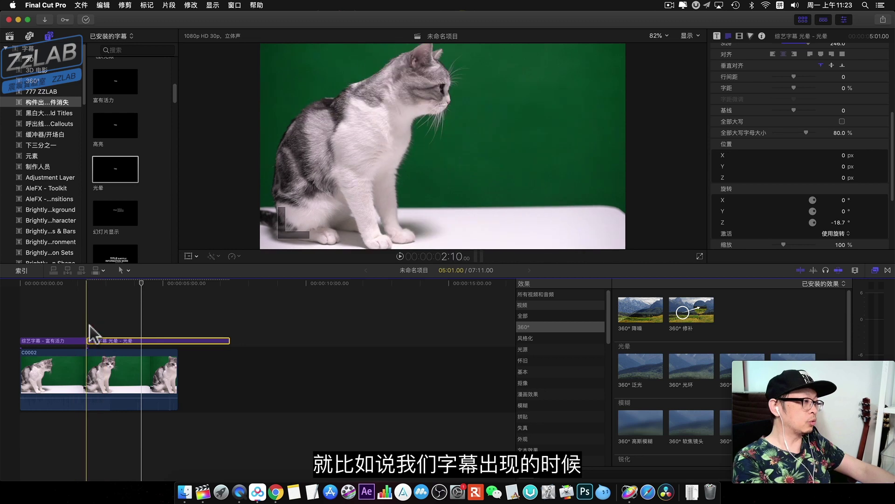
pyautogui.press('space')
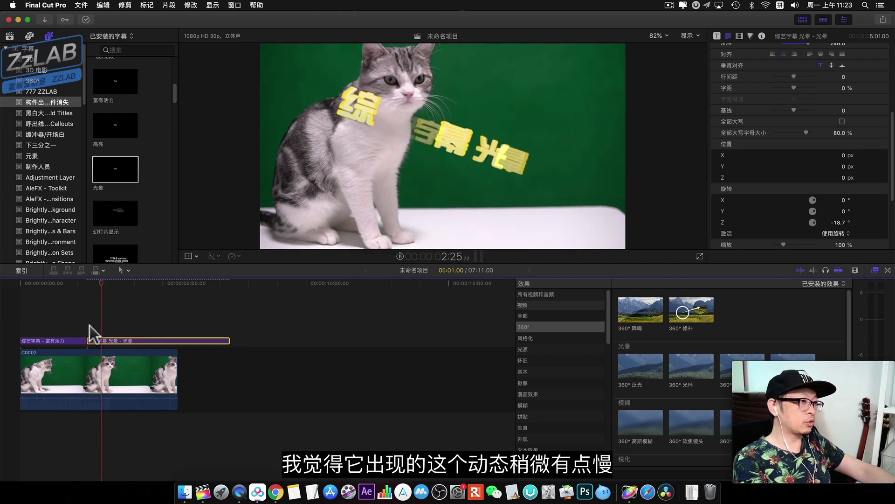
pyautogui.press('space')
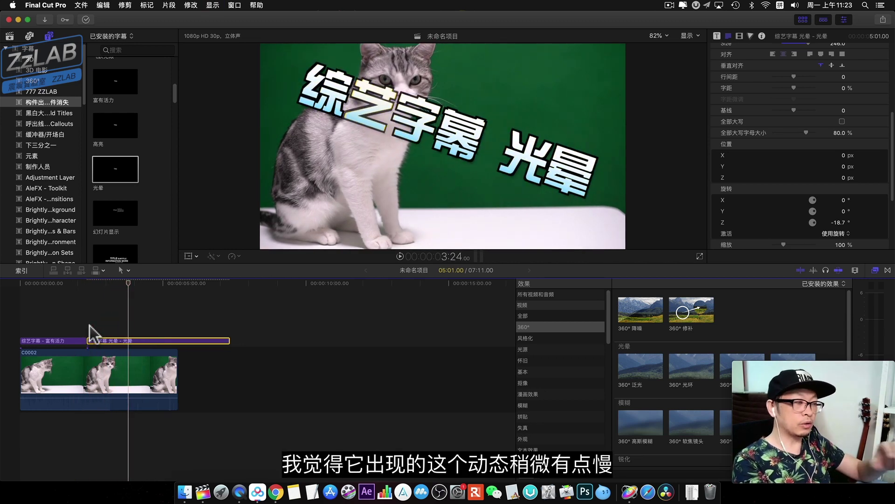
# - Wrap the 光晕 title clip in a new compound clip named 未命名项目片段
pyautogui.click(129, 341)
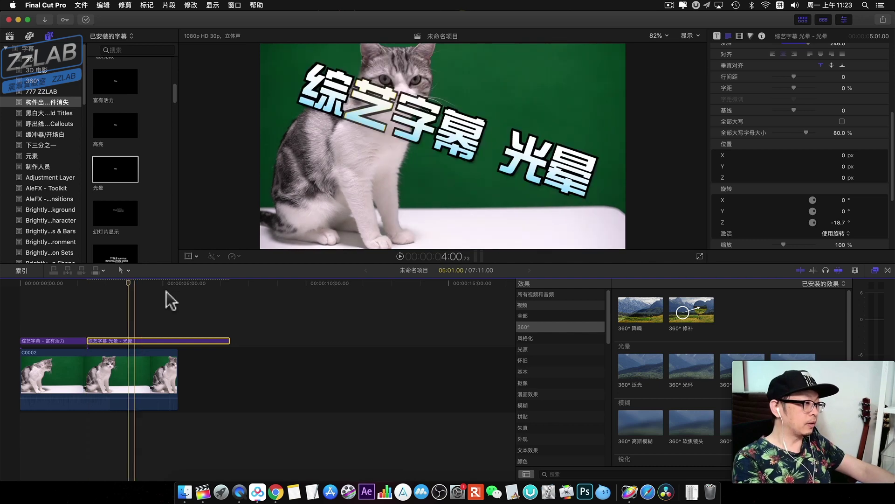
pyautogui.rightClick(132, 341)
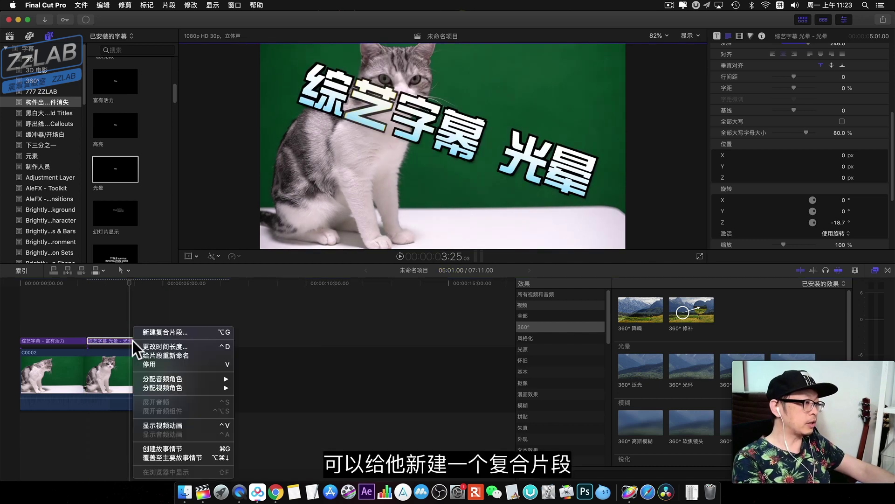
pyautogui.click(163, 328)
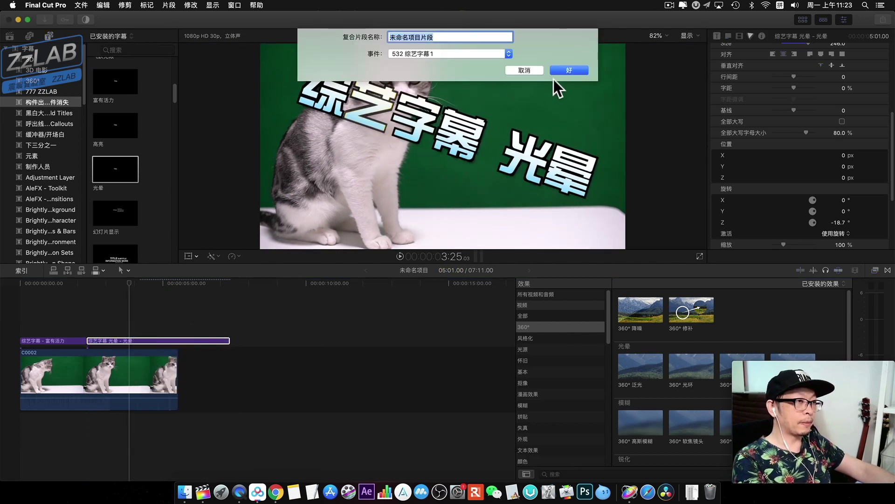
pyautogui.click(562, 70)
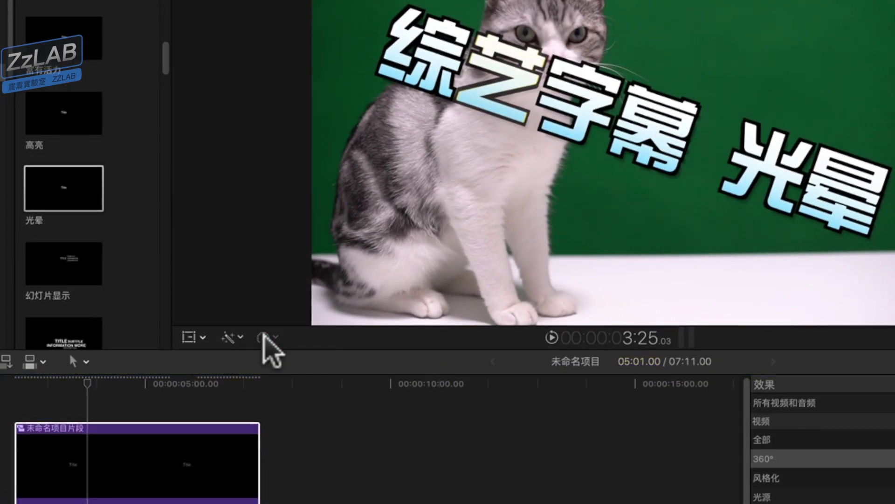
# - Speed the title compound clip up to Fast 2x (200%) and preview it from the start
pyautogui.click(263, 336)
pyautogui.moveTo(380, 366)
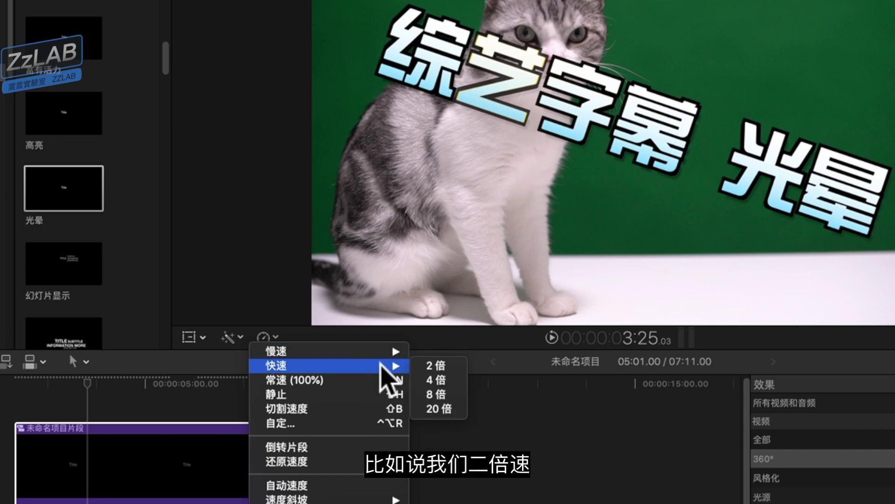
pyautogui.click(420, 365)
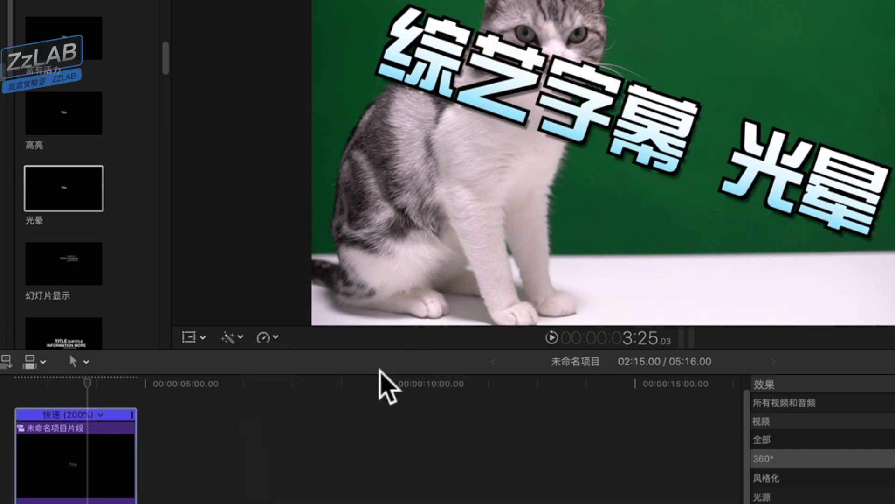
pyautogui.click(17, 383)
pyautogui.press('space')
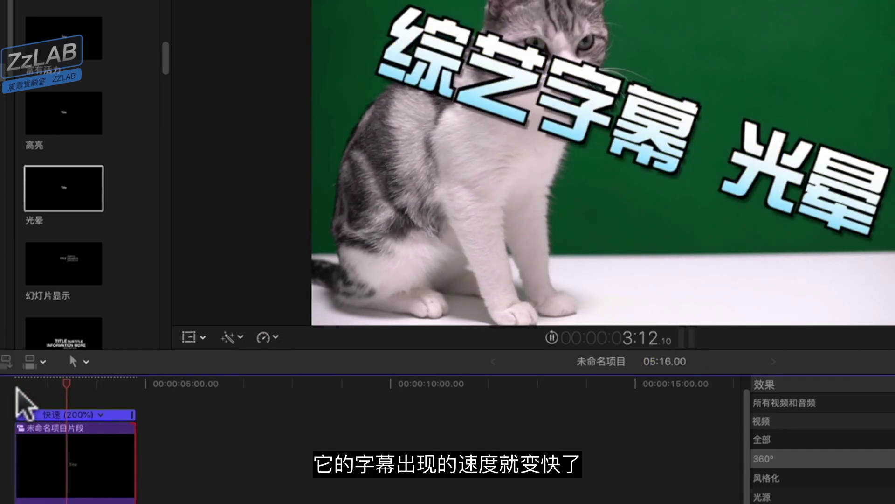
pyautogui.press('space')
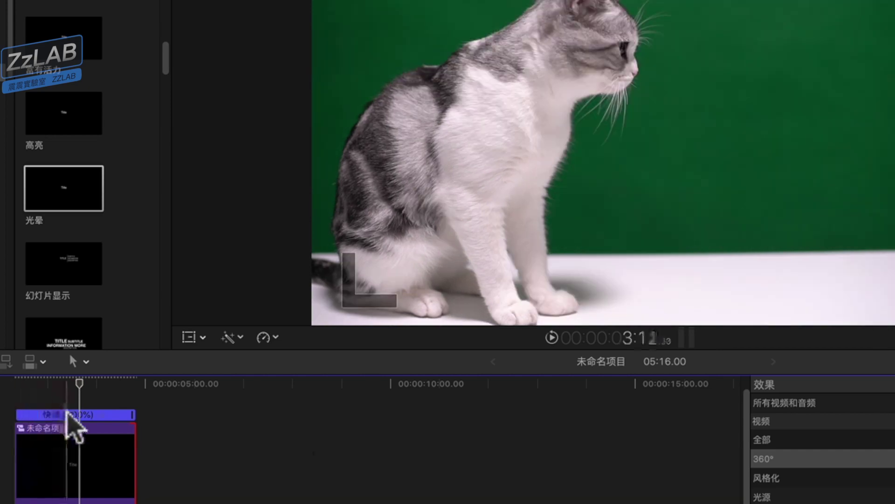
# - Insert a 0% hold where the title settles and stretch the hold much longer
pyautogui.click(81, 427)
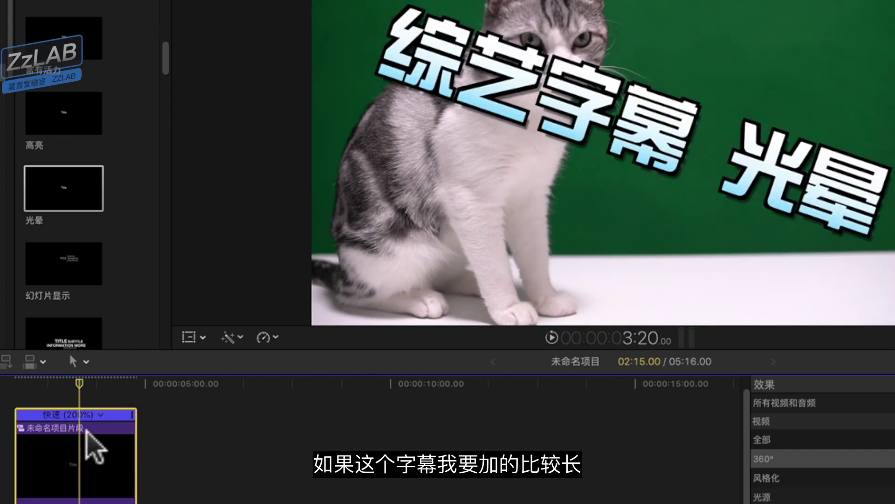
pyautogui.press('space')
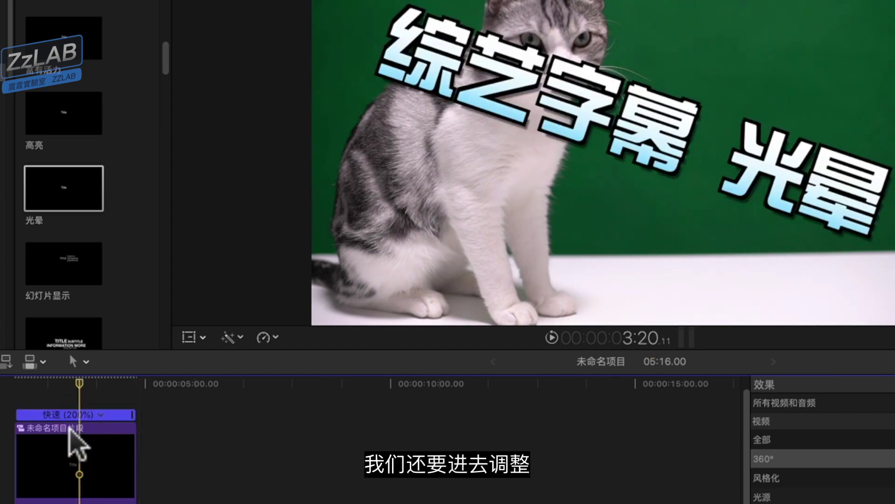
pyautogui.click(55, 430)
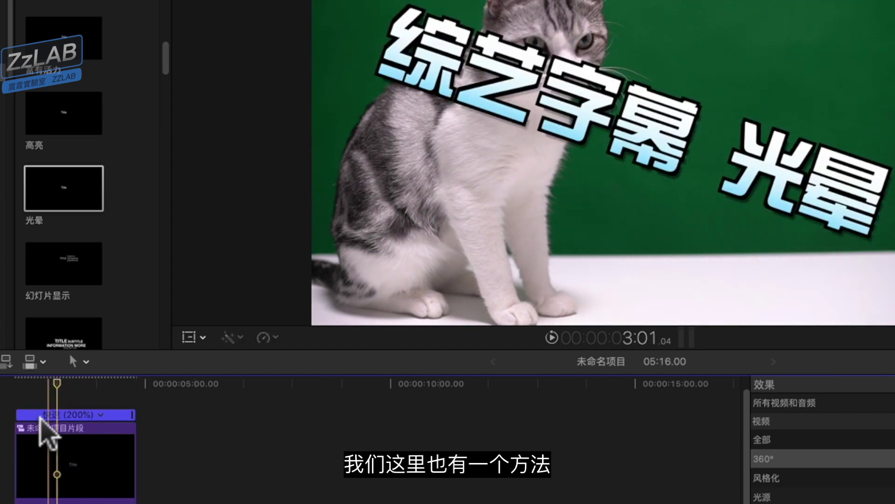
pyautogui.moveTo(40, 383); pyautogui.dragTo(21, 383)
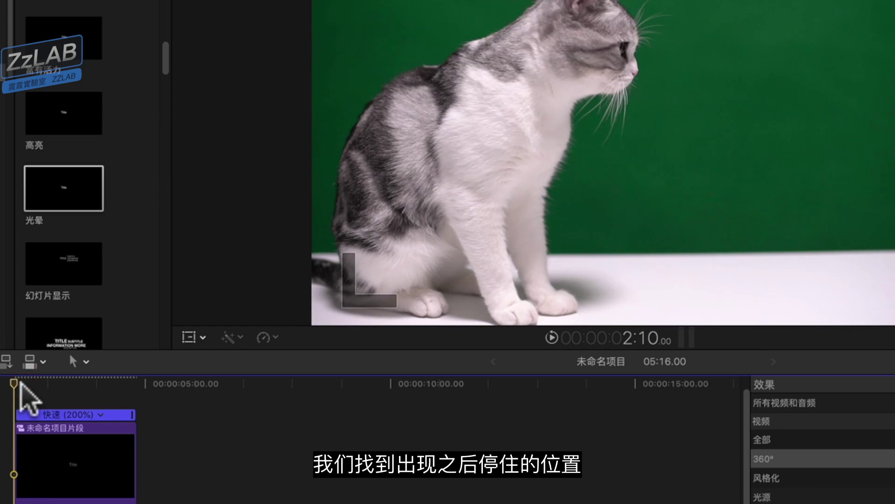
pyautogui.press('space')
pyautogui.press('space')
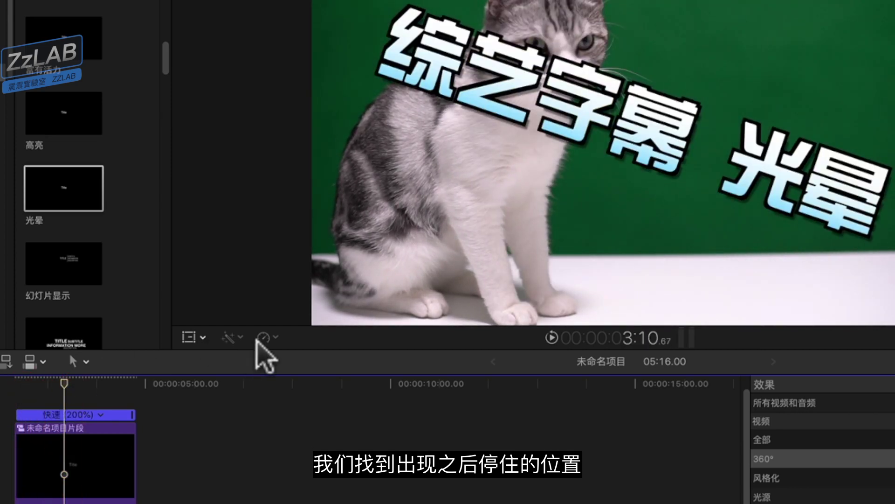
pyautogui.click(263, 337)
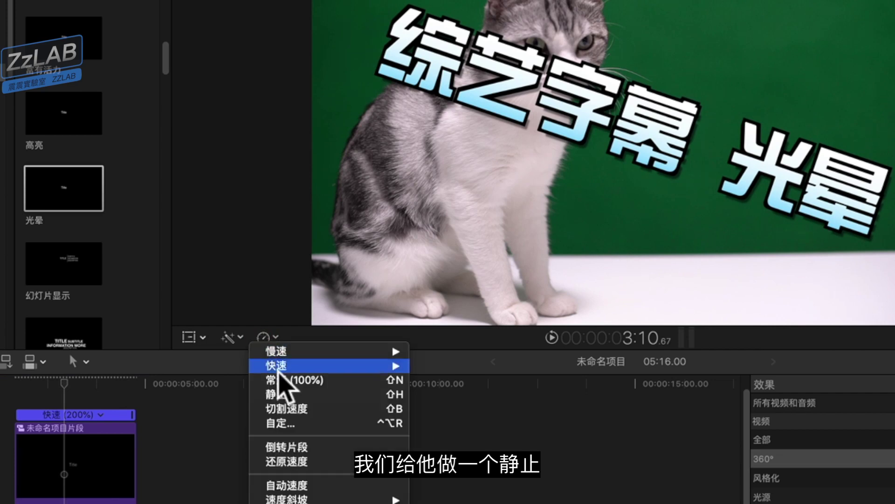
pyautogui.click(286, 394)
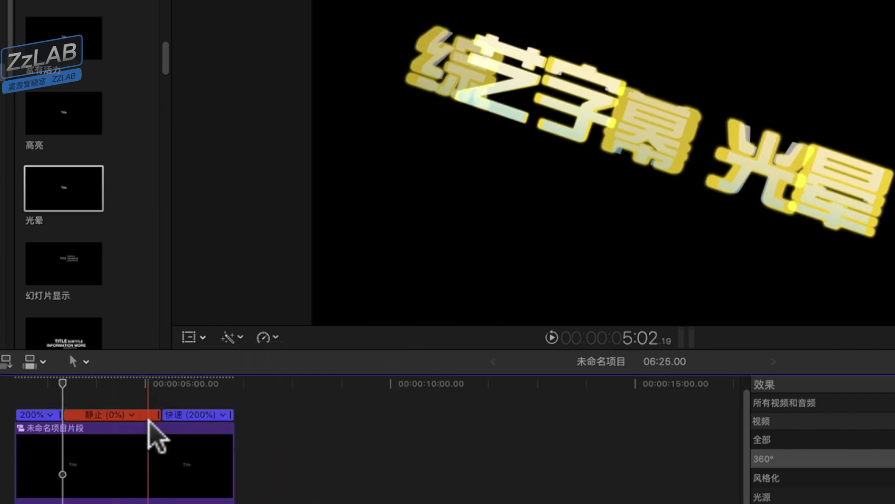
pyautogui.moveTo(159, 414)
pyautogui.mouseDown()
pyautogui.moveTo(300, 402)
pyautogui.moveTo(601, 411)
pyautogui.mouseUp()
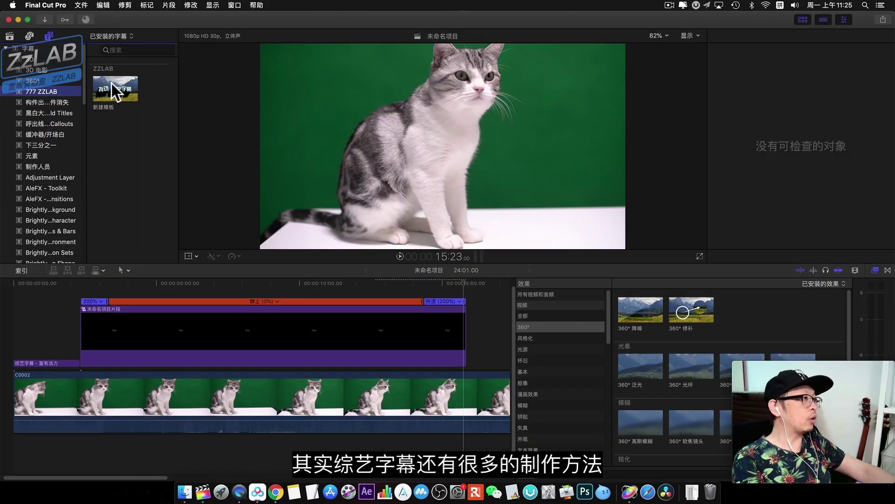
# - Append the 777 ZZLAB 新建模板 title, reading 抖动 综艺字幕, to the timeline end
pyautogui.click(113, 85)
pyautogui.press('e')
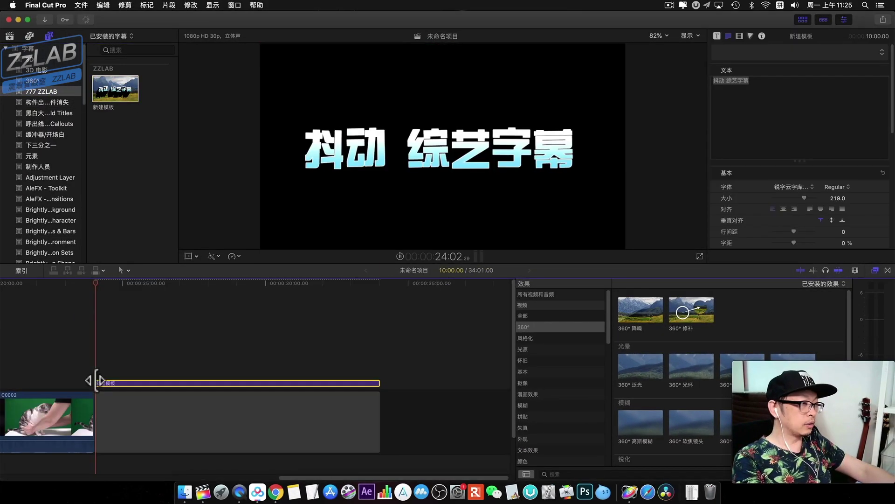